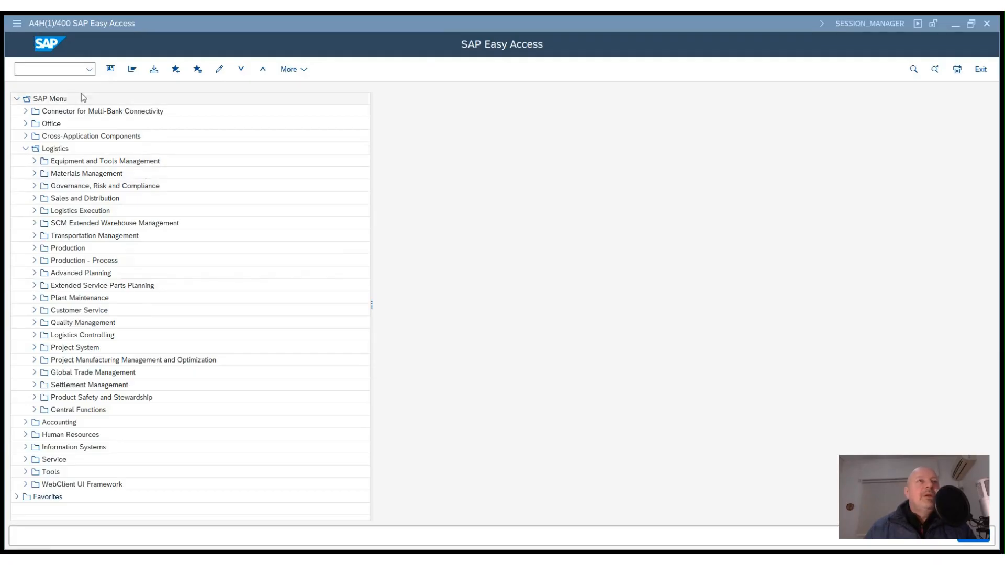
Step: Start transaction CS01 to create a material BOM
click(46, 69)
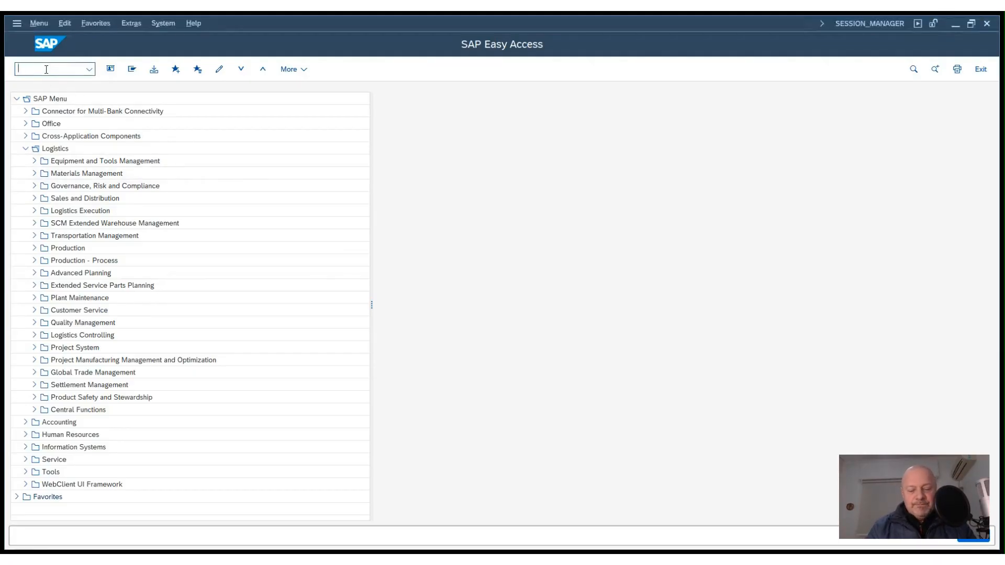
text(CS01)
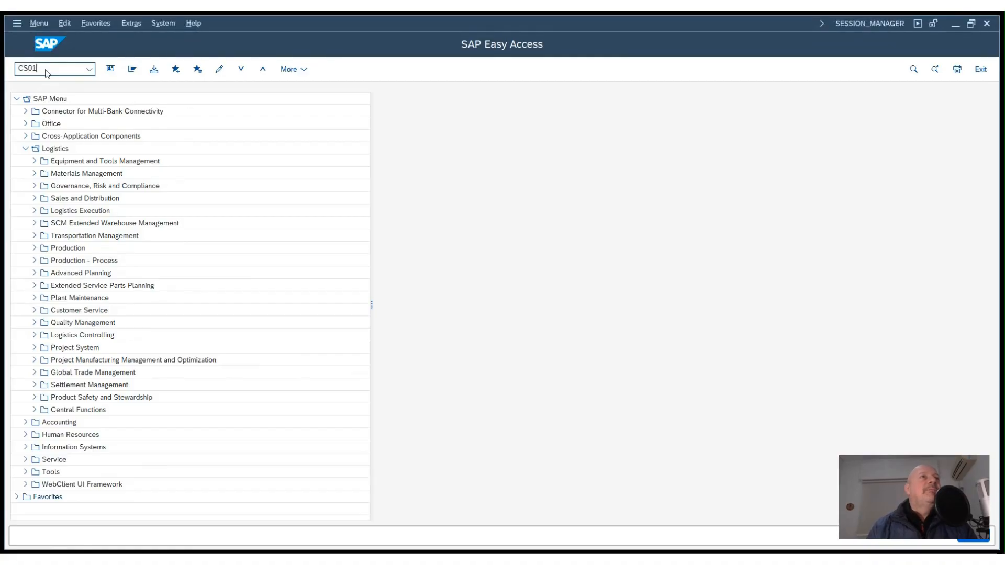
key(Return)
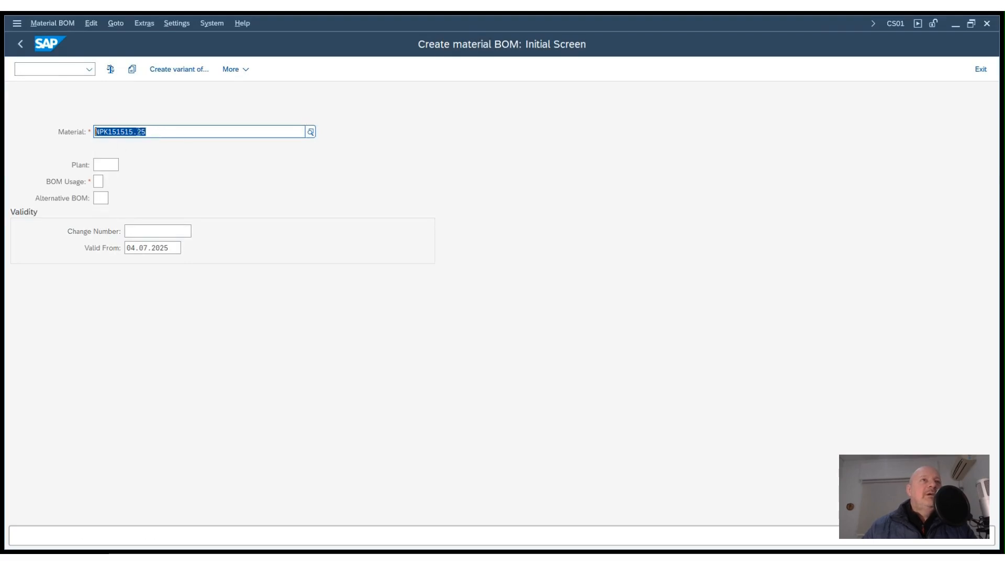
Step: Enter plant DE01, BOM usage 1 and alternative BOM 1 for material NPK151515.25, and open the item overview
drag(148, 132, 61, 133)
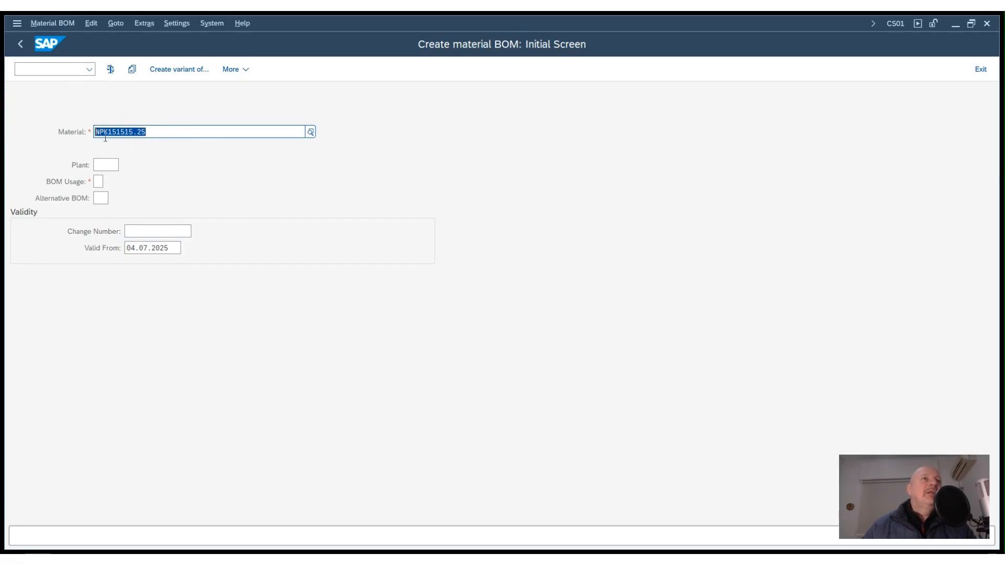
click(106, 164)
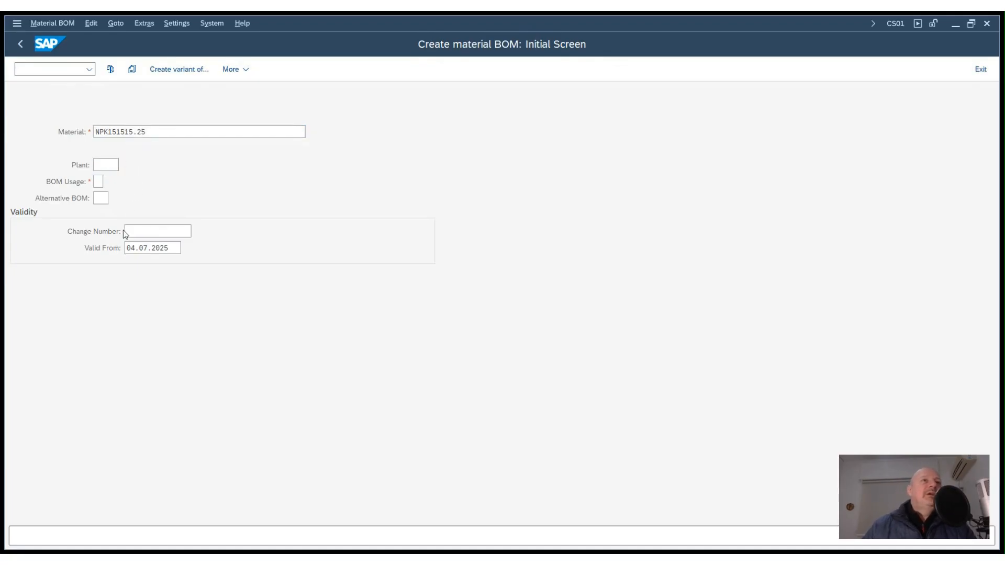
text(DE01)
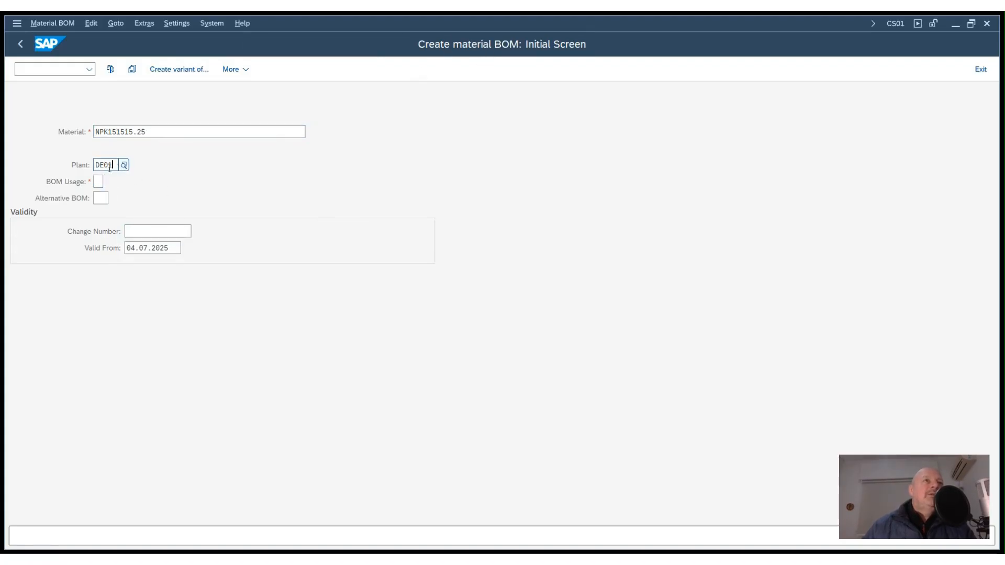
key(Tab)
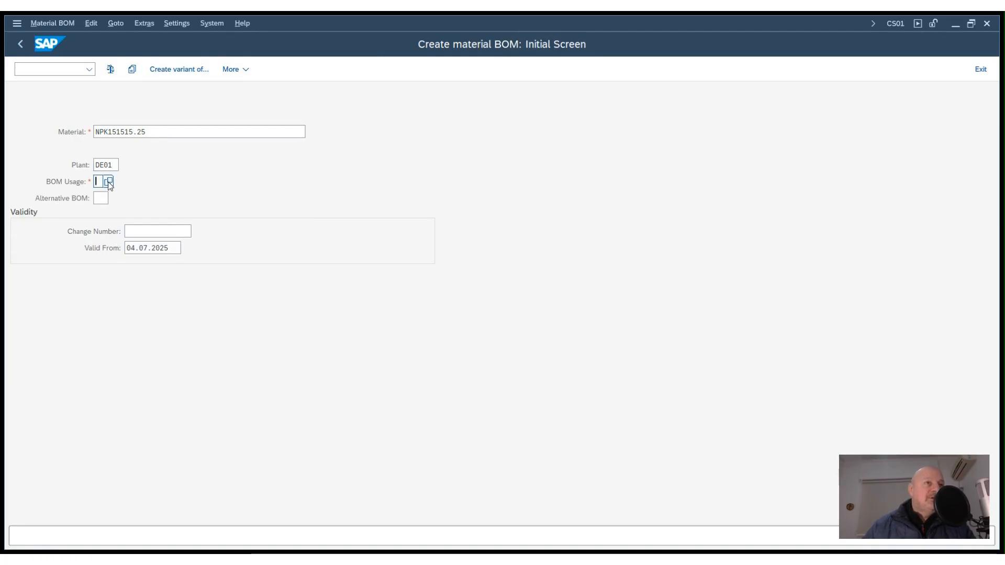
click(109, 181)
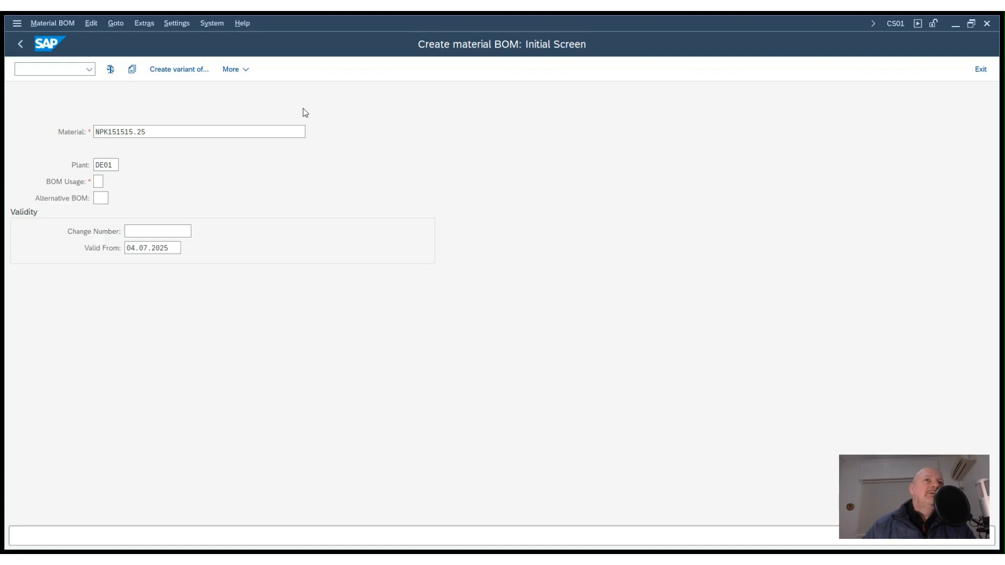
click(99, 199)
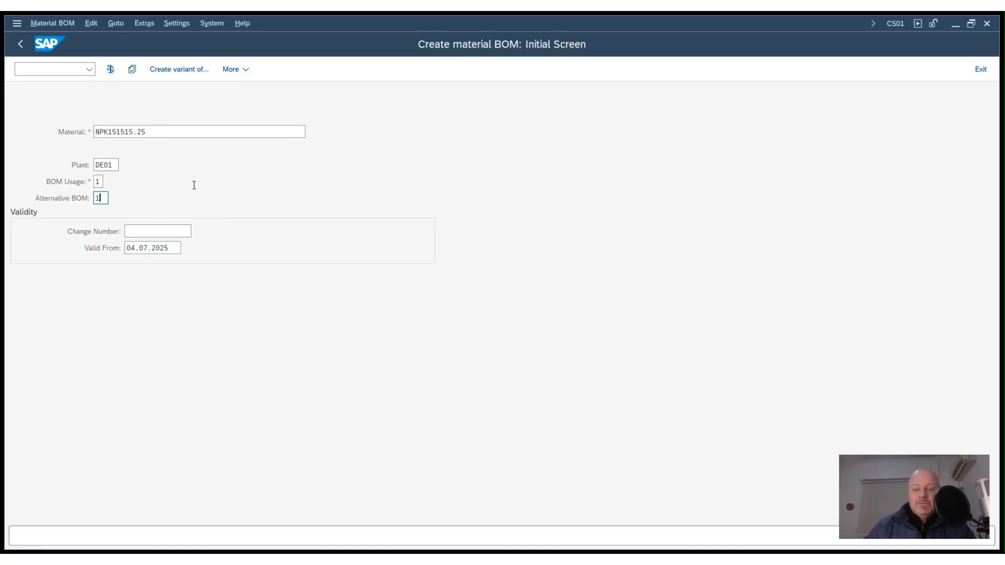
key(Return)
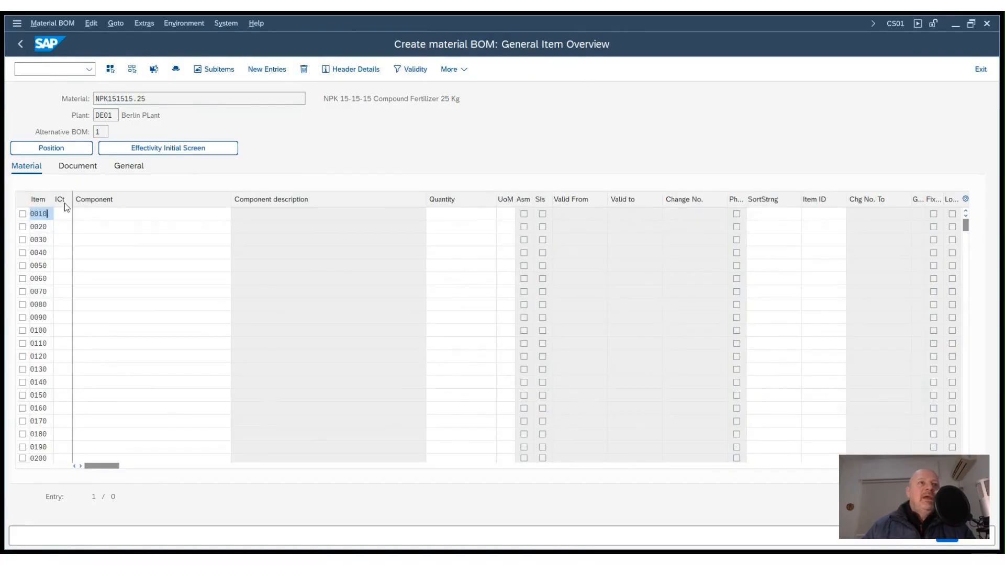
Step: Widen the item category column and set the category of item 0010 to L from the value help
drag(73, 199, 88, 200)
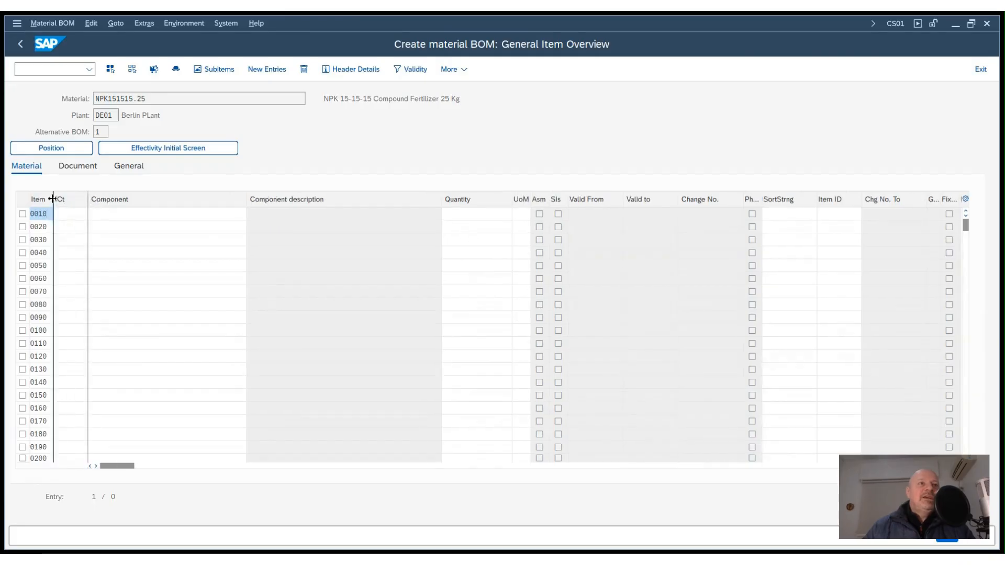
click(70, 213)
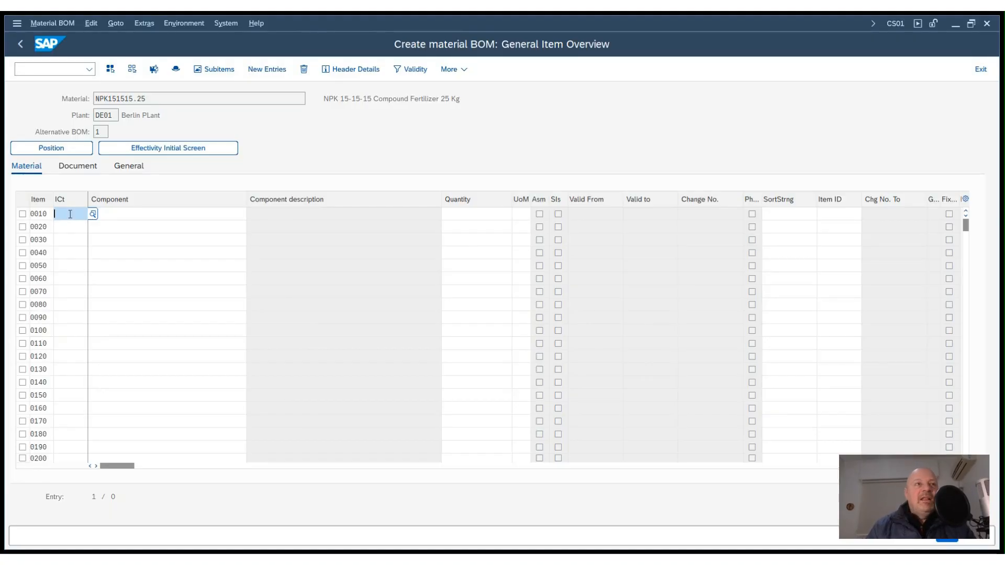
key(F4)
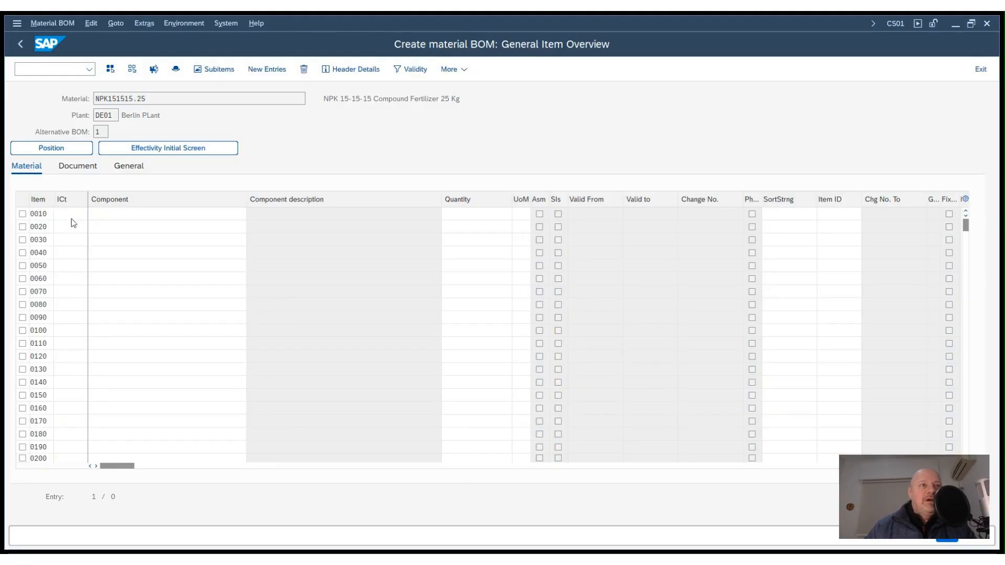
double_click(72, 276)
click(92, 213)
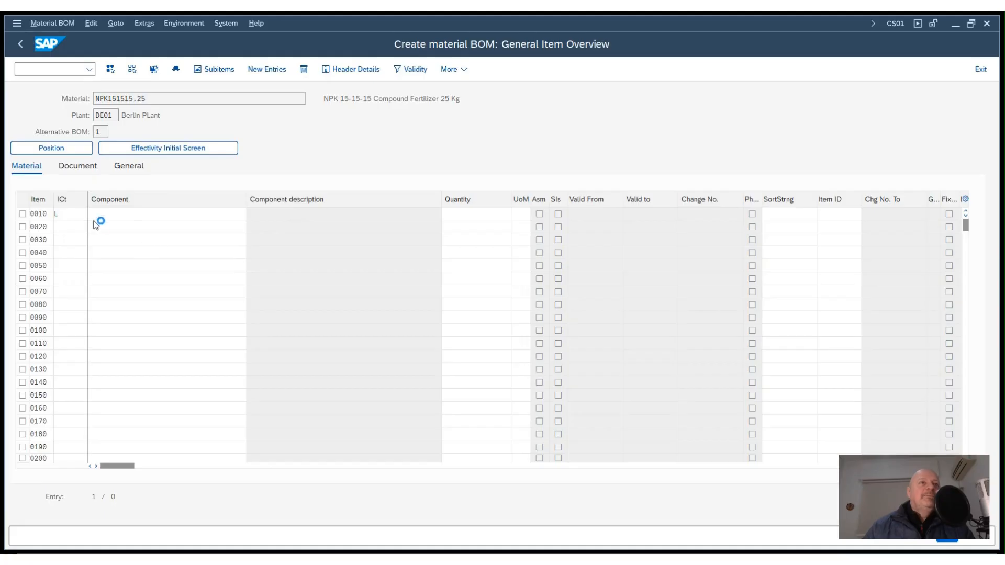
Step: Choose RAW-UREA from the value help as the component of item 0010 and set its quantity to 300
click(114, 212)
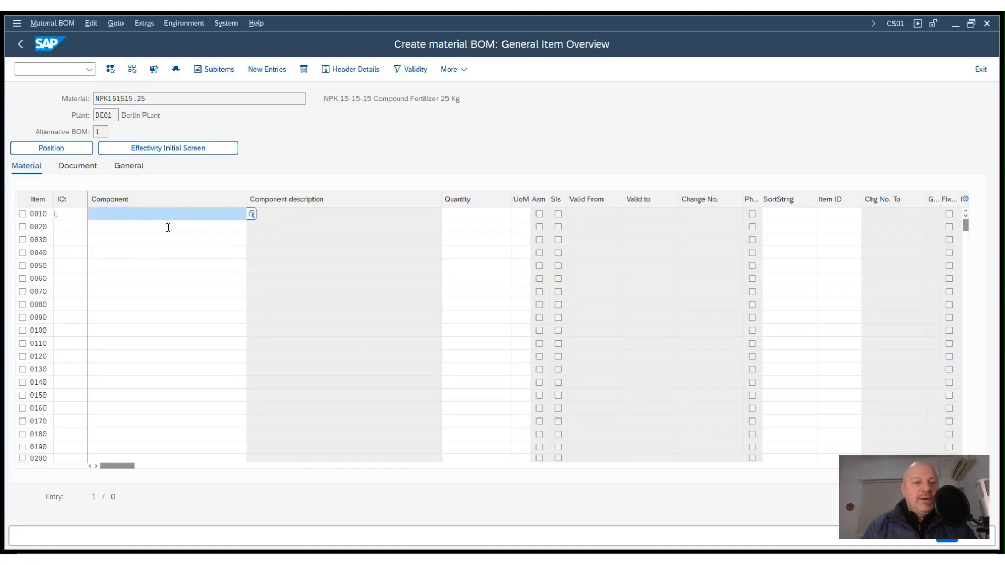
key(F4)
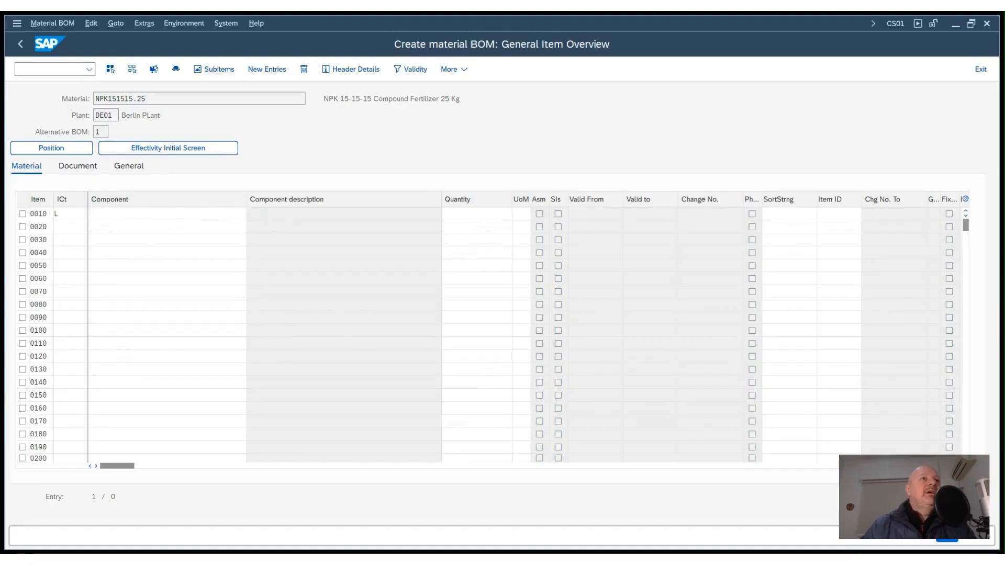
double_click(133, 326)
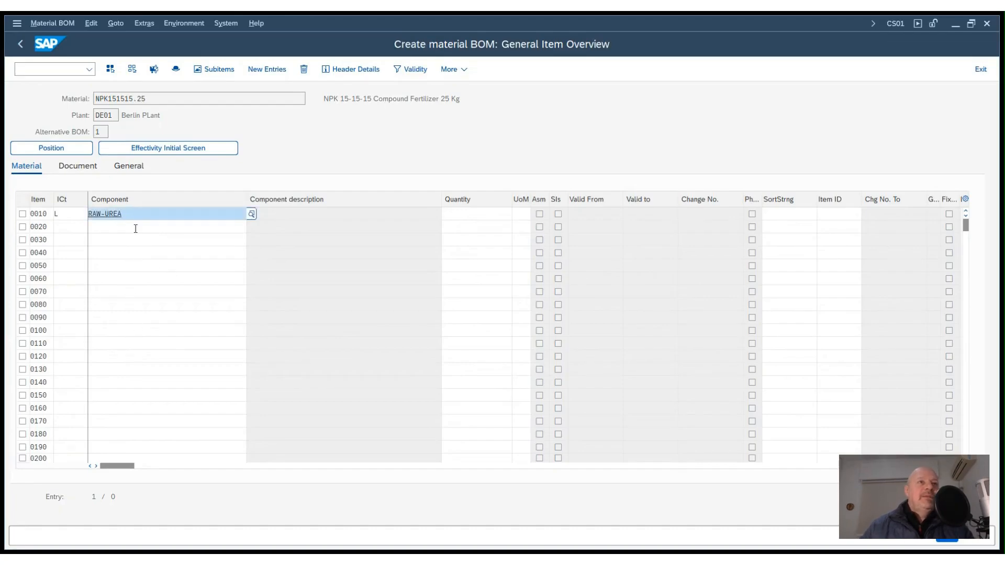
click(441, 217)
text(3)
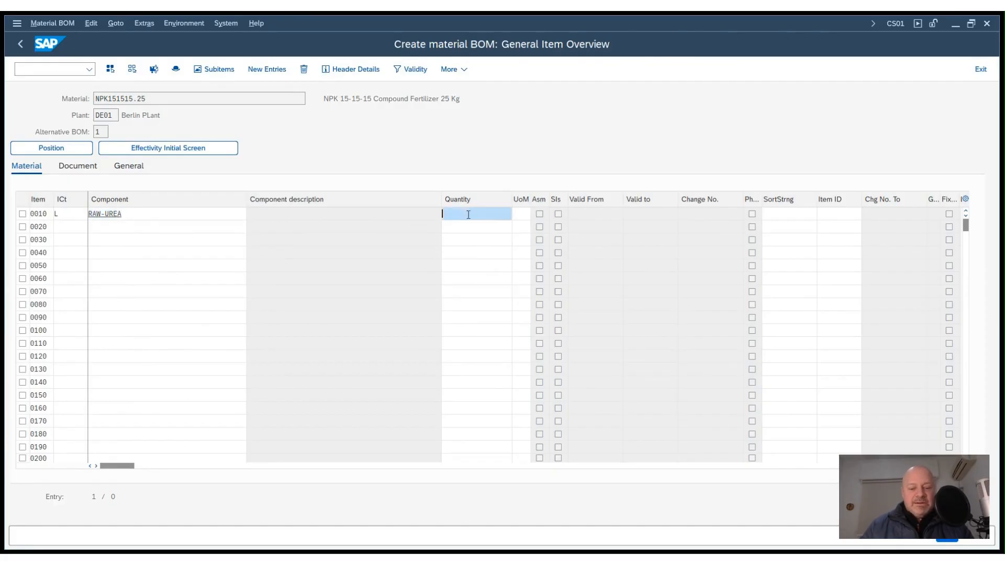
text(00)
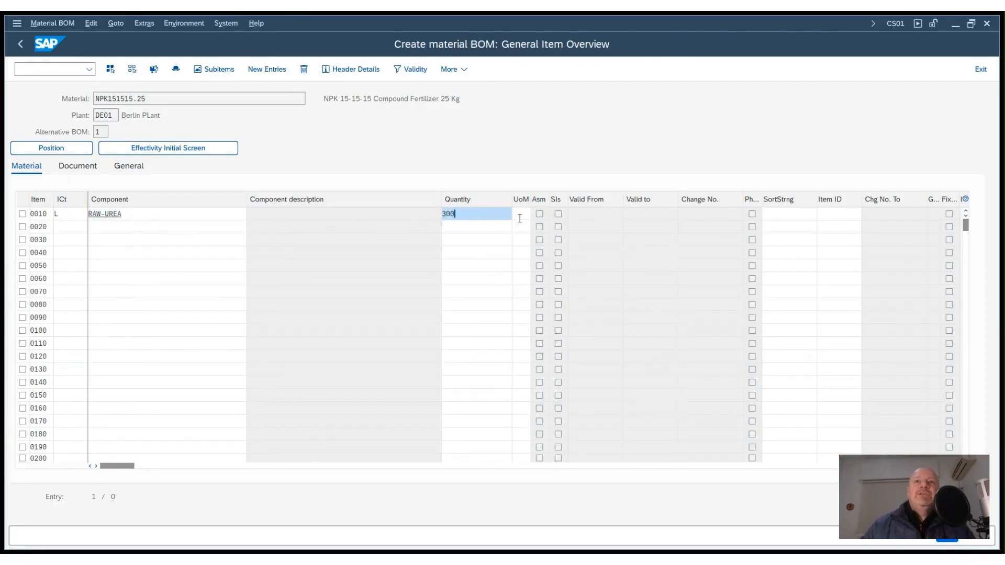
click(519, 215)
text(Kg)
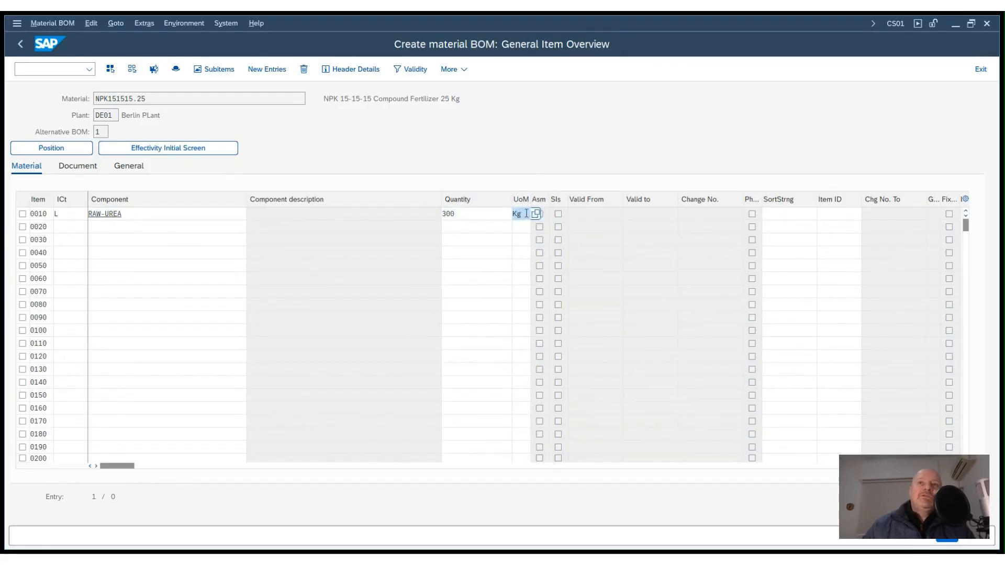
drag(527, 213, 502, 216)
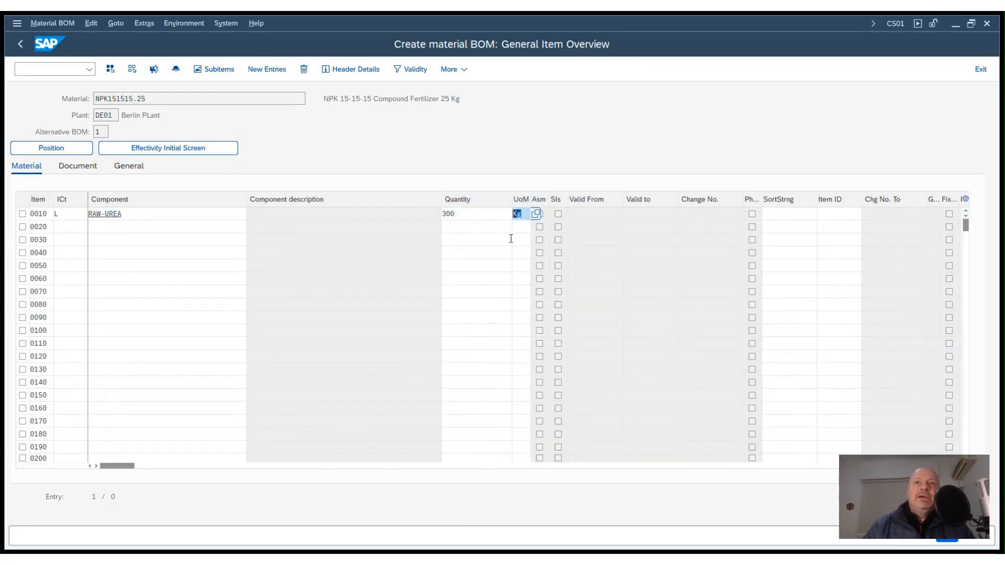
key(BackSpace)
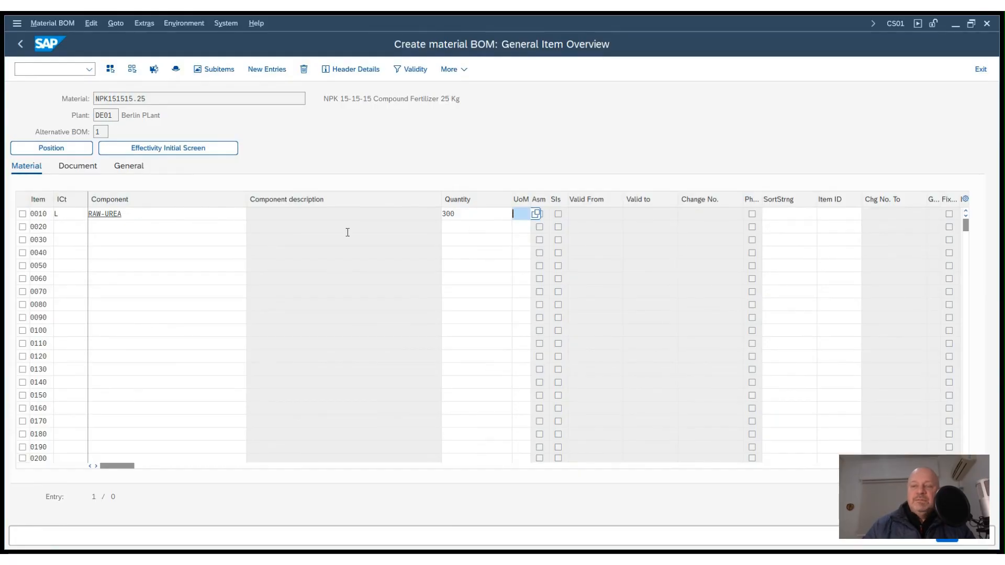
Step: Confirm the RAW-UREA line, and add item 0020 with category L and component RAW-MOP
key(Return)
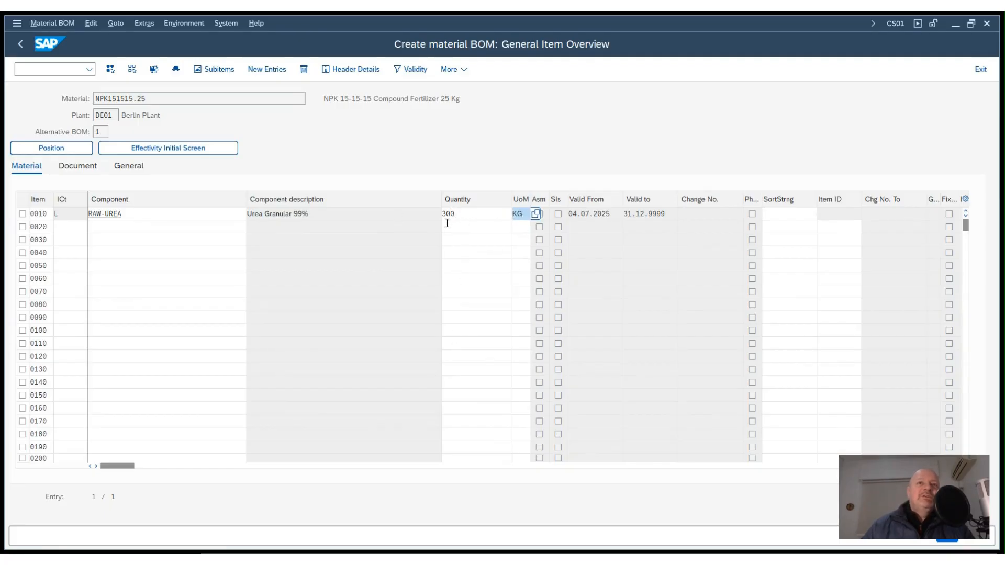
click(66, 227)
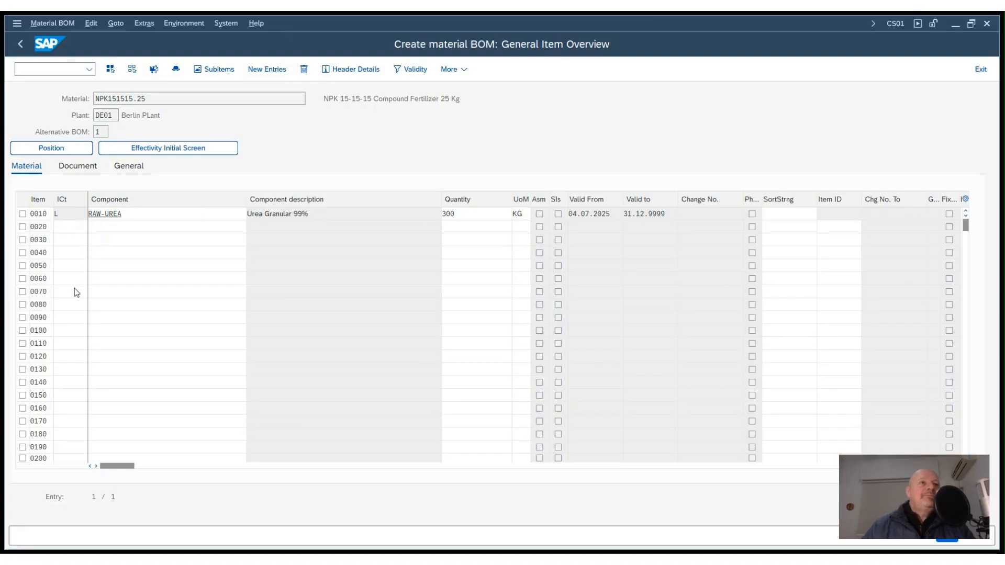
text(L)
click(133, 226)
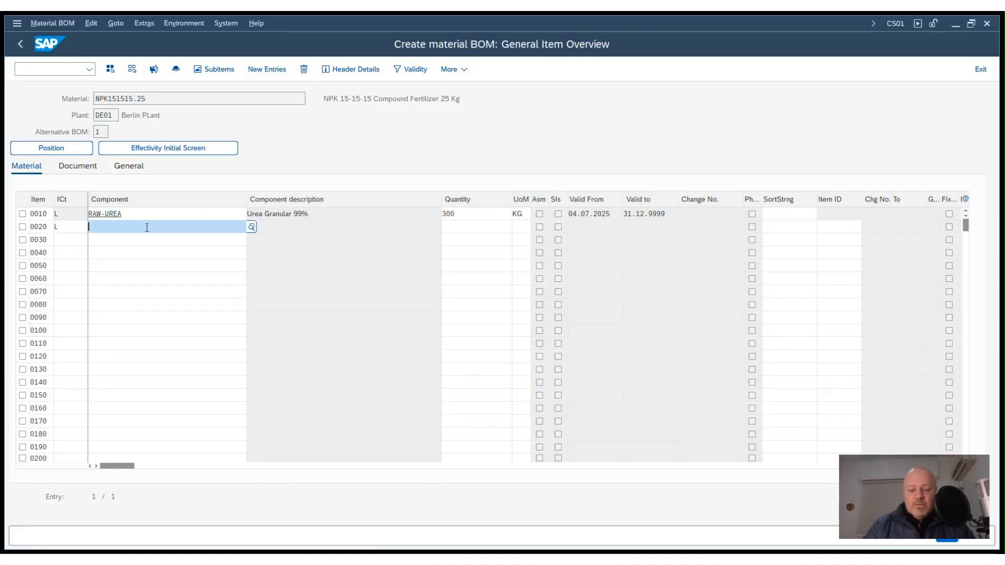
key(F4)
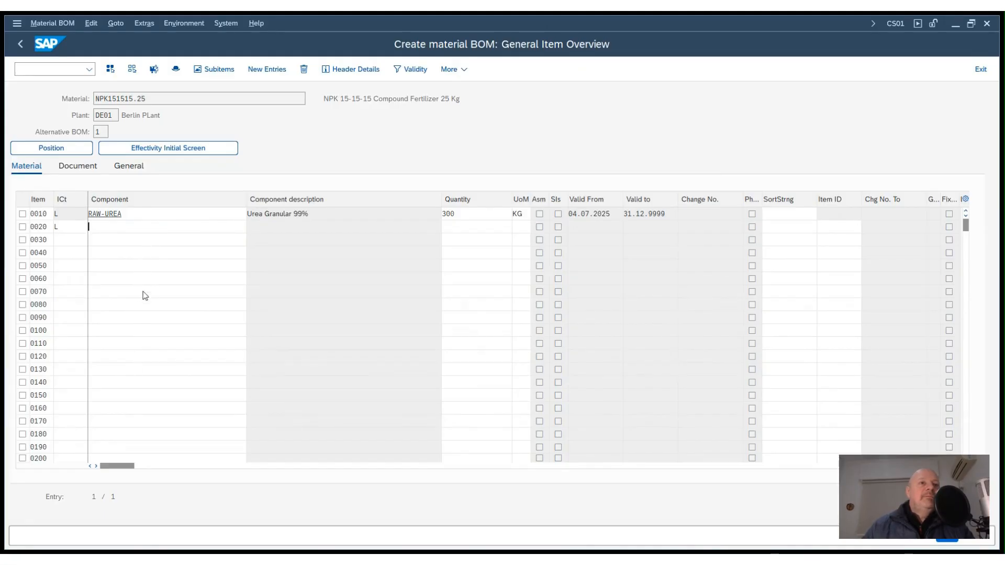
text(RAW-MOP)
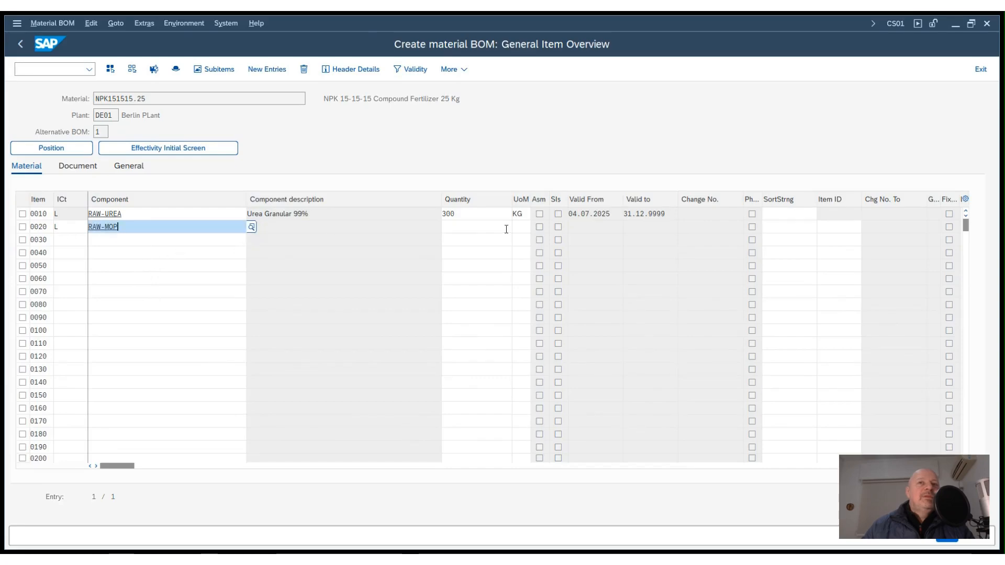
Step: Set the quantity of the RAW-MOP component to 300 and confirm the line
click(487, 230)
text(30)
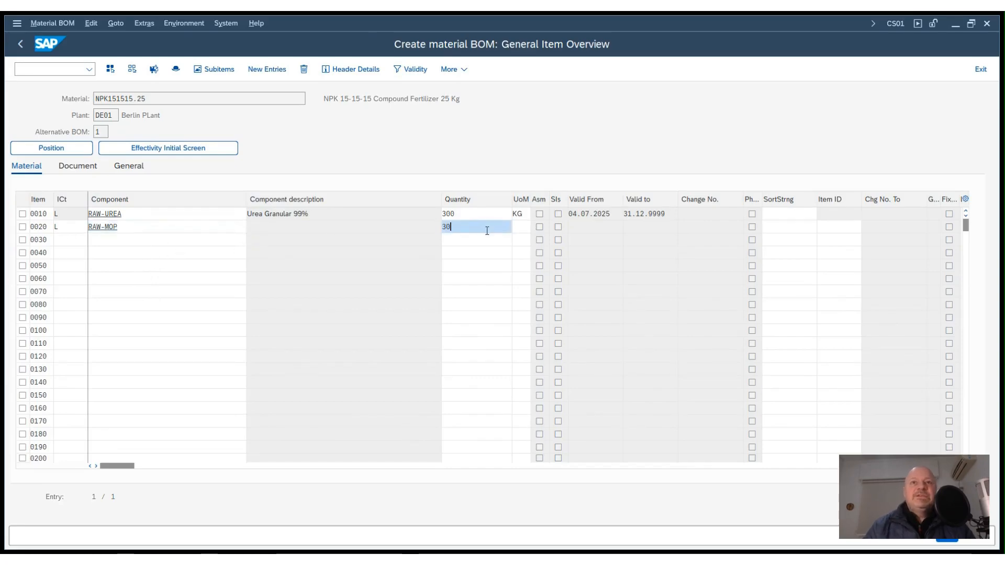
text(0)
key(Return)
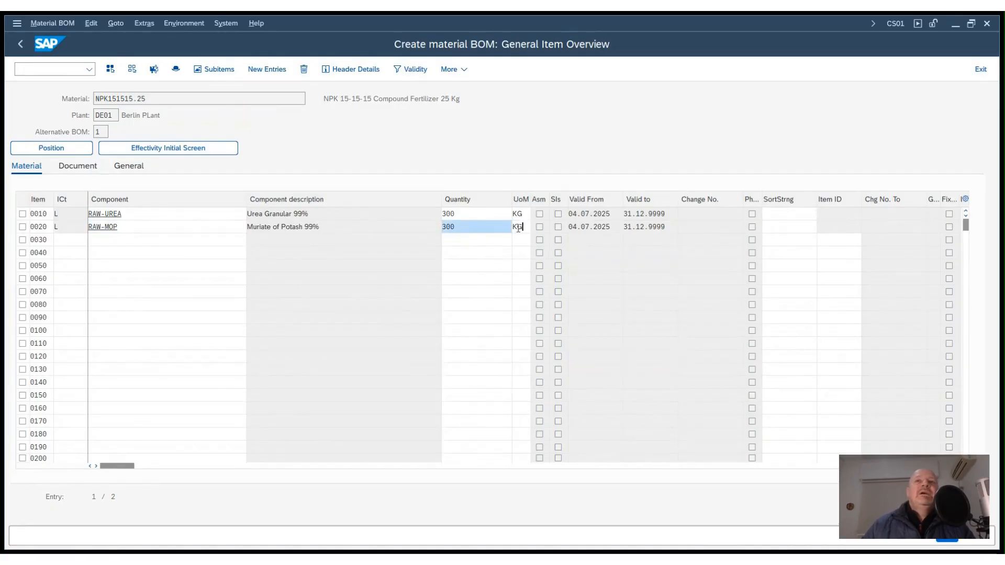
key(Tab)
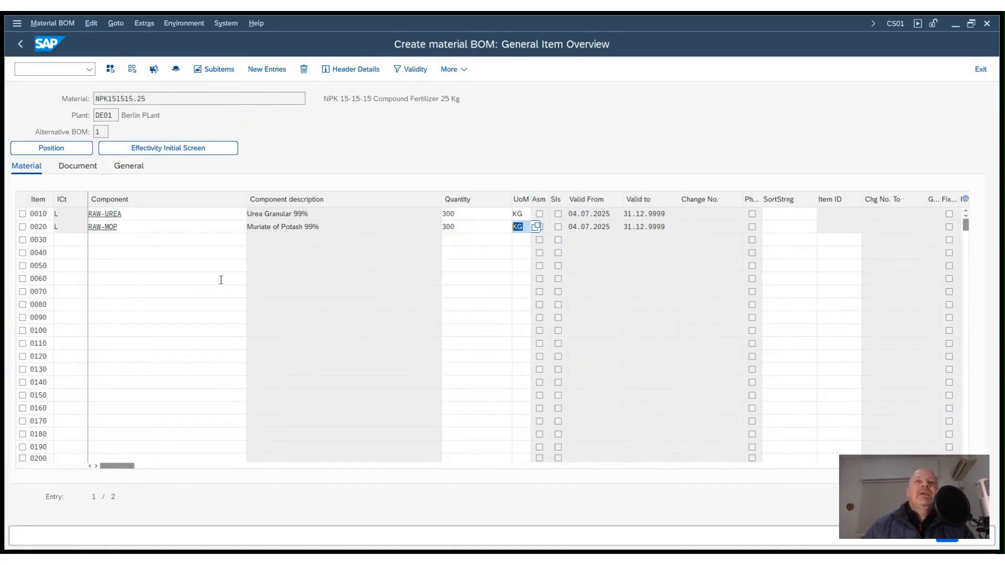
Step: Add item 0030 with category L, component RAW-DAP and quantity 300, and confirm the line
click(69, 238)
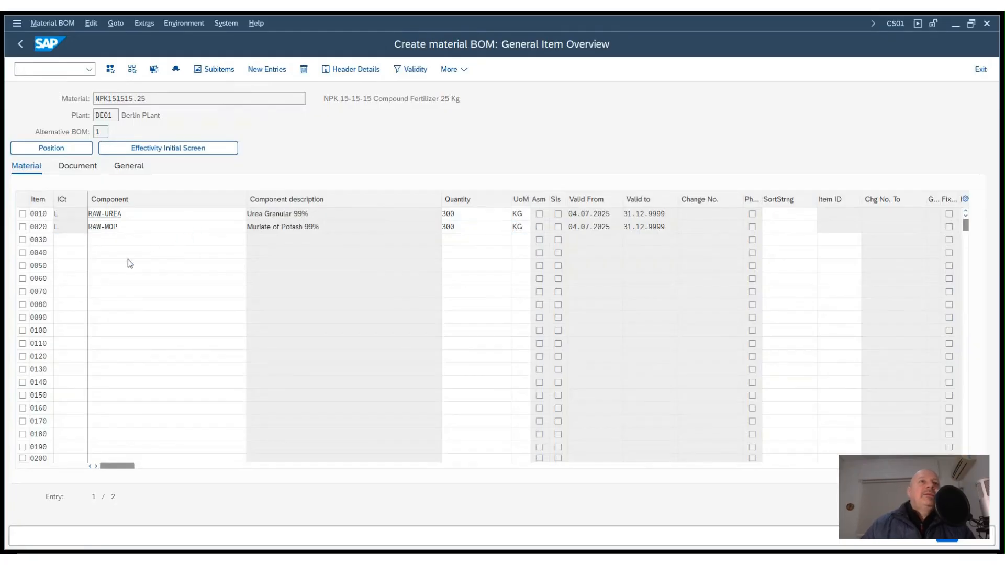
text(L)
click(150, 242)
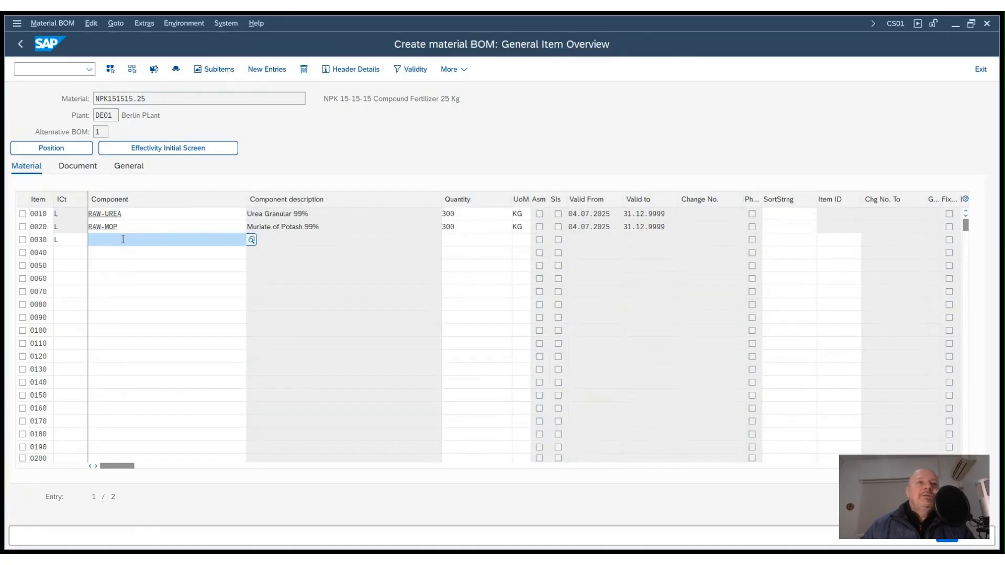
key(F4)
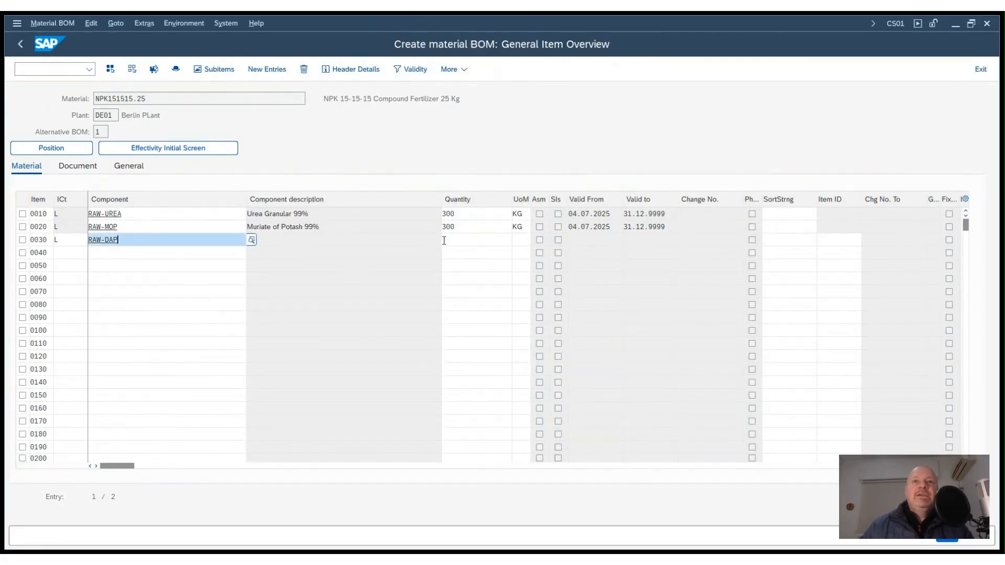
click(464, 239)
text(300)
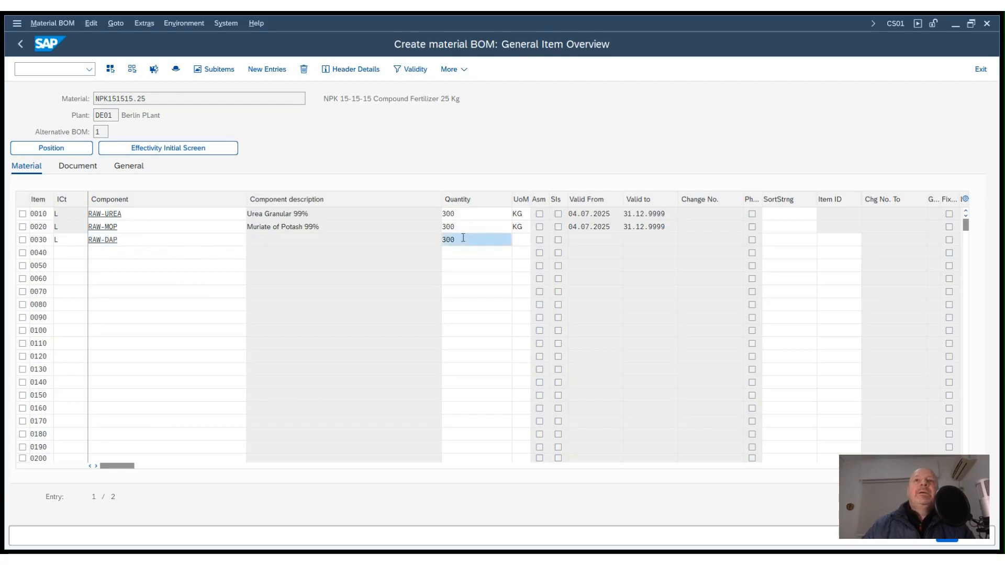
key(Return)
drag(527, 241, 494, 264)
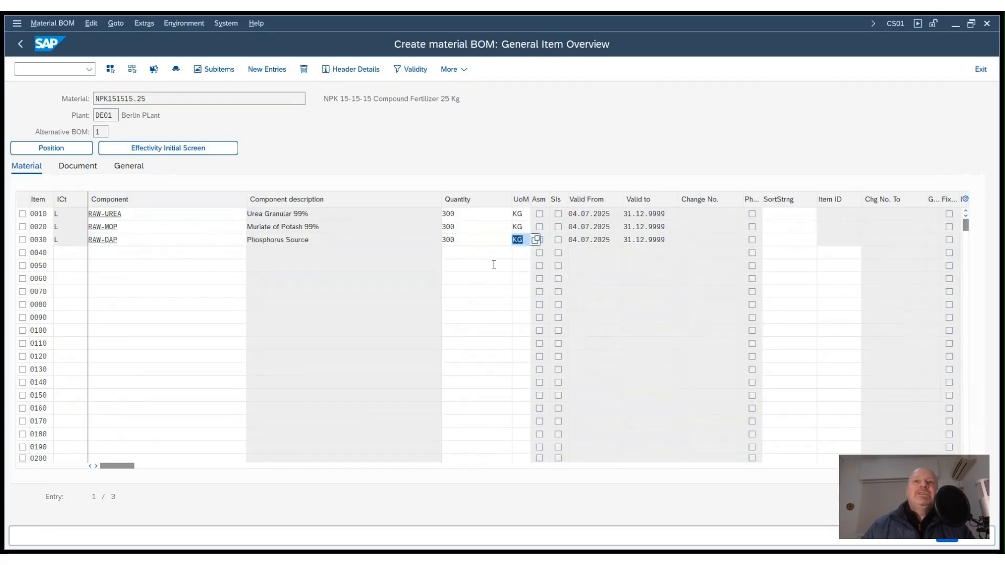
Step: Add item 0040 with category L, component RAW-LIM and quantity 95, and confirm the line
click(74, 253)
key(ctrl+s)
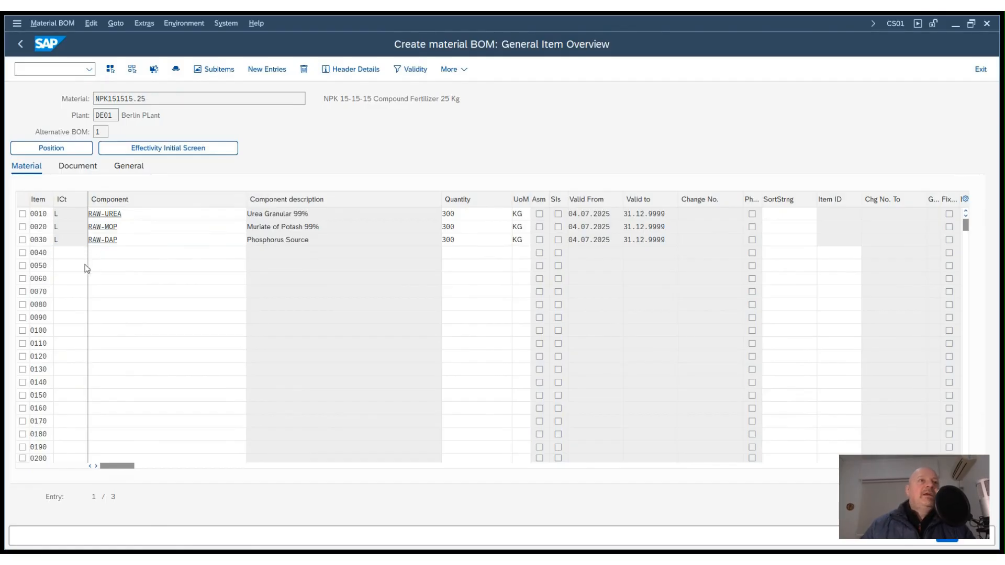
click(146, 254)
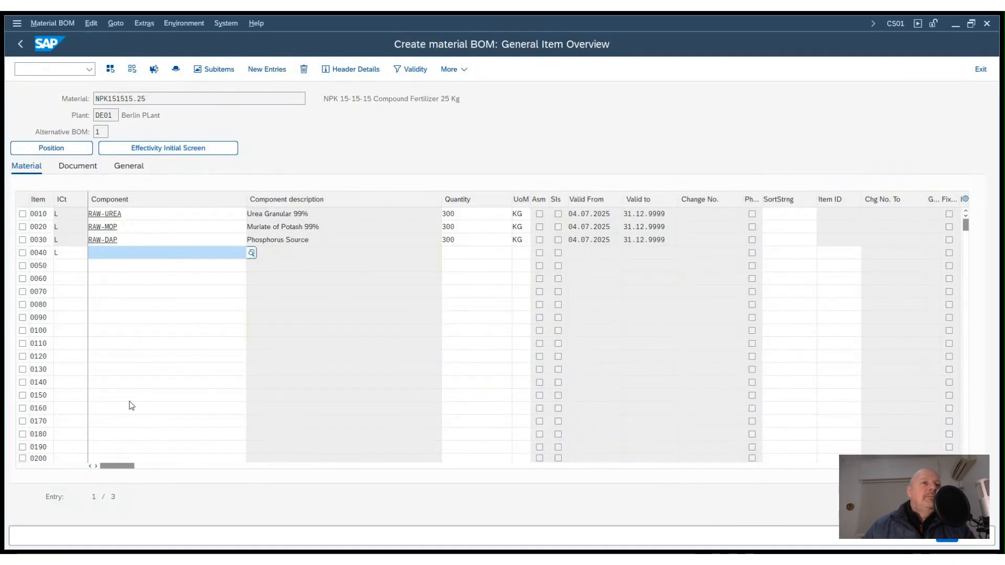
text(RAW-LIM)
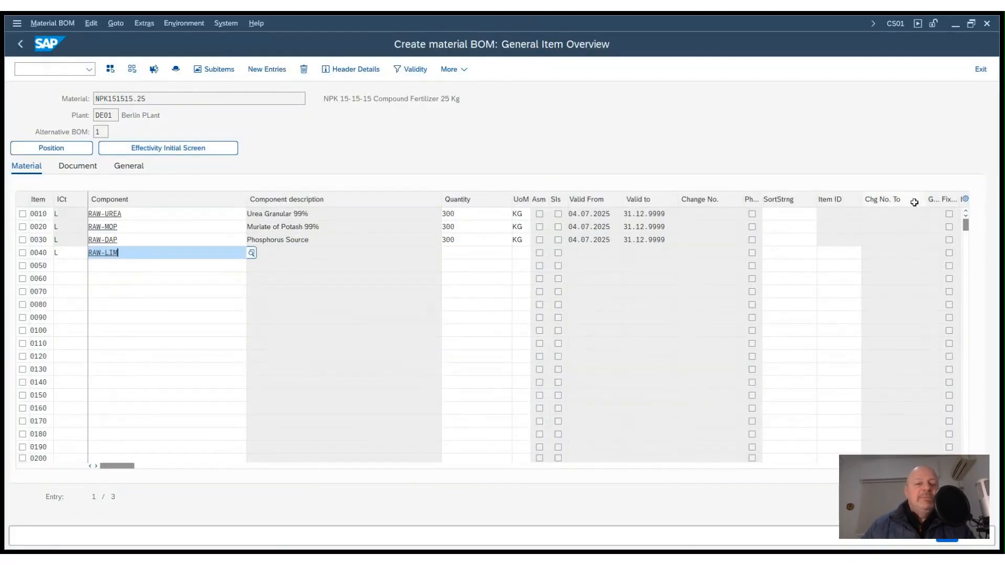
click(455, 251)
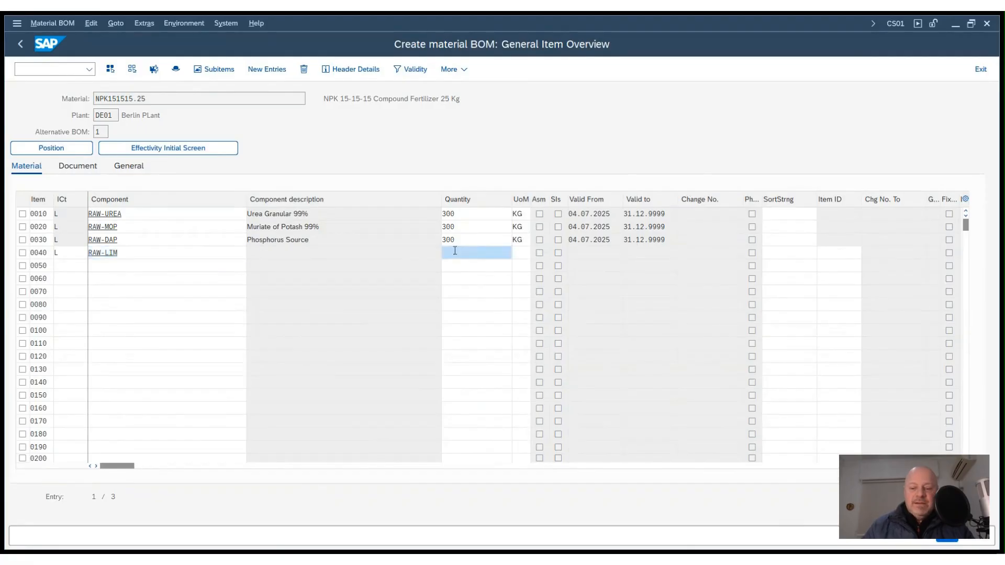
text(300)
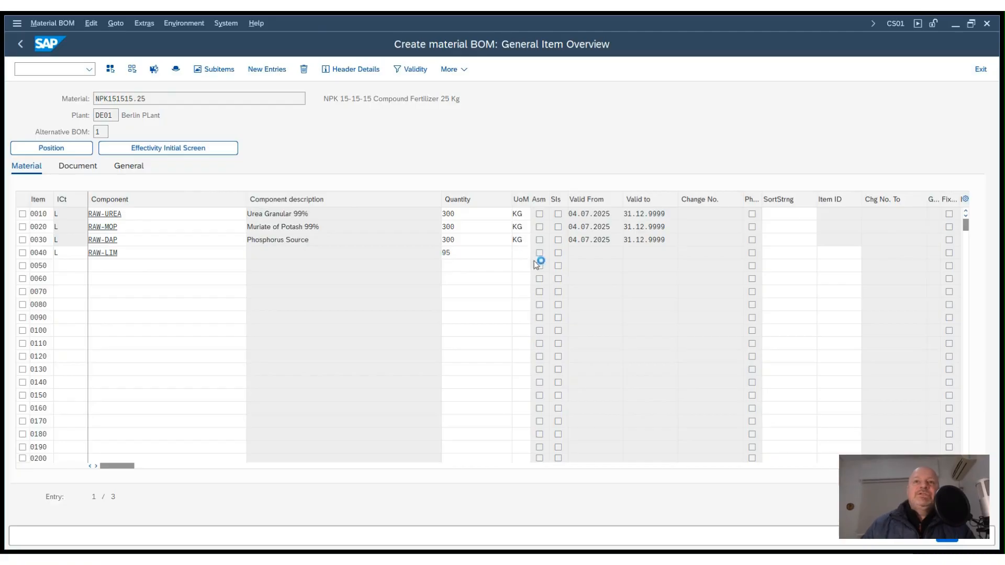
Step: Add item 0050 with category L, component RAW-COAT and quantity 5, and confirm the line
click(67, 265)
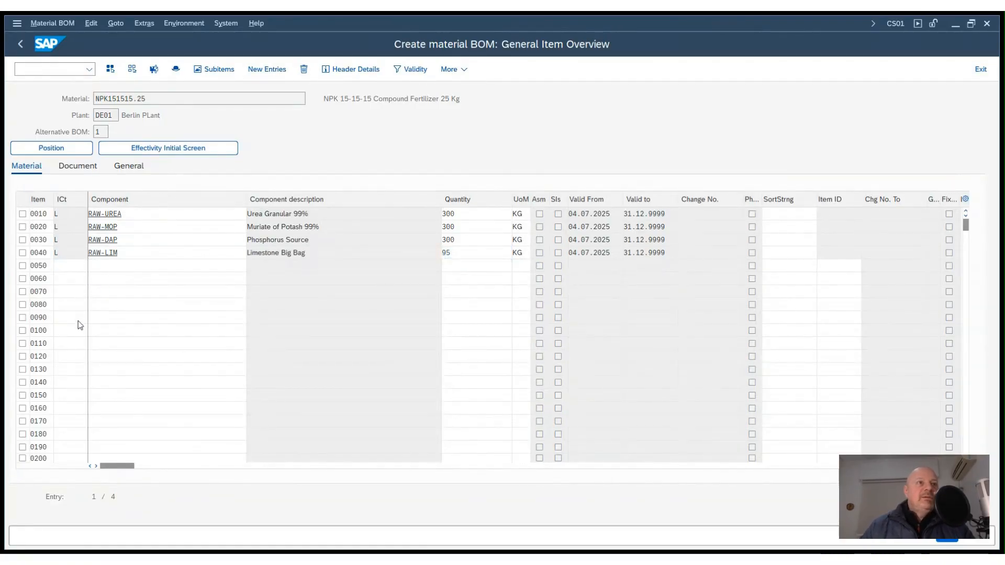
click(132, 266)
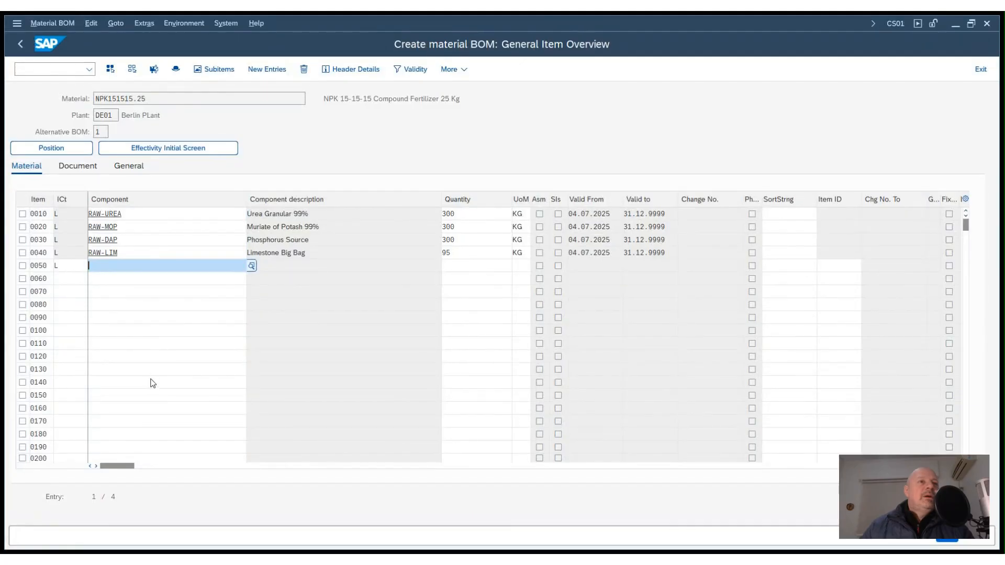
text(RAW-COAT)
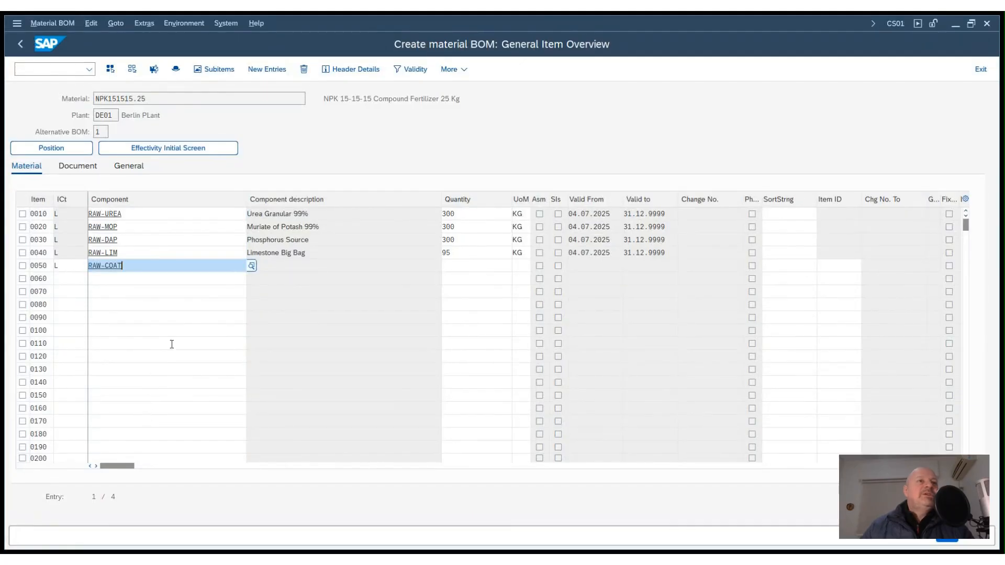
click(460, 265)
text(5)
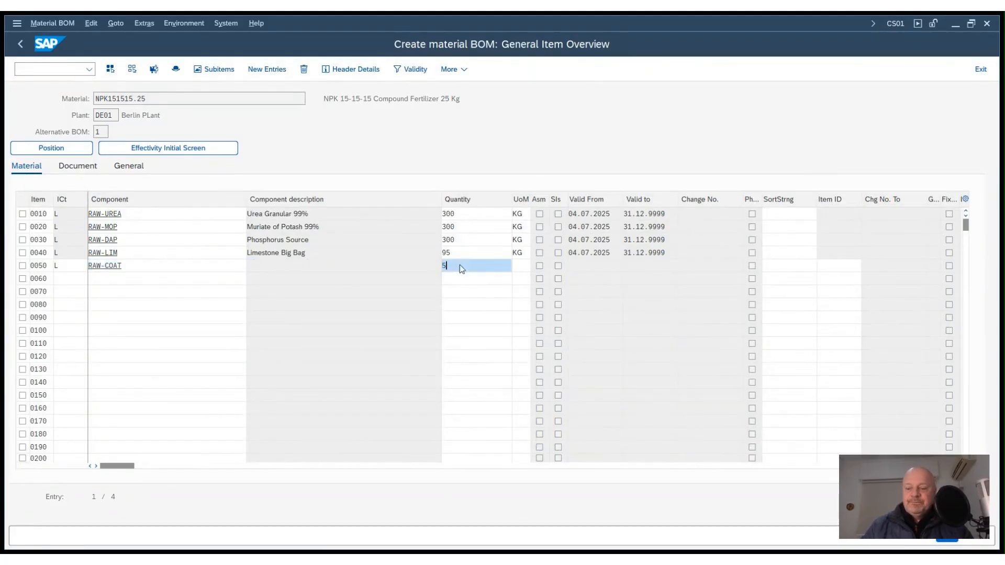
key(Return)
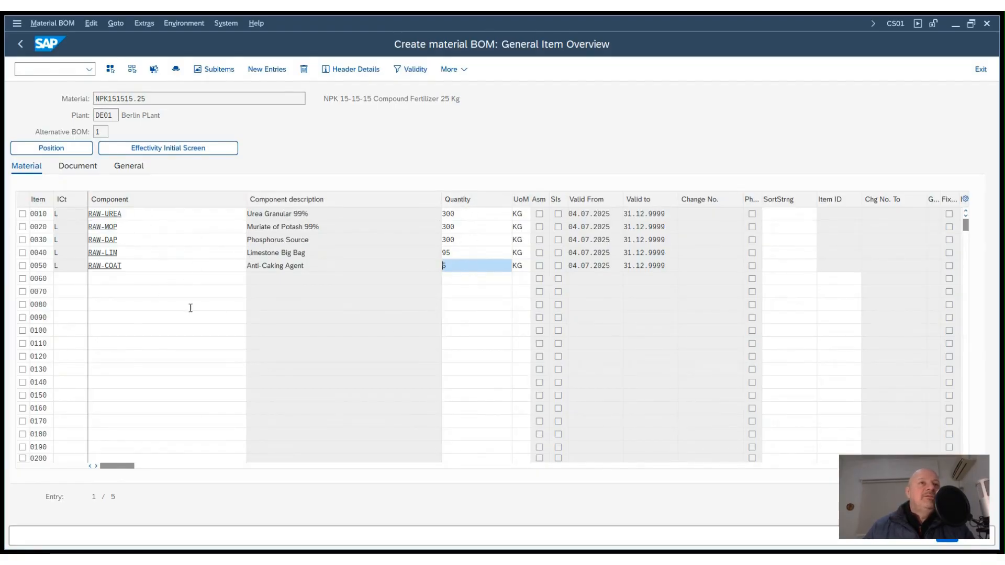
Step: Add item 0060 with category L and component PACK-BAG
click(67, 279)
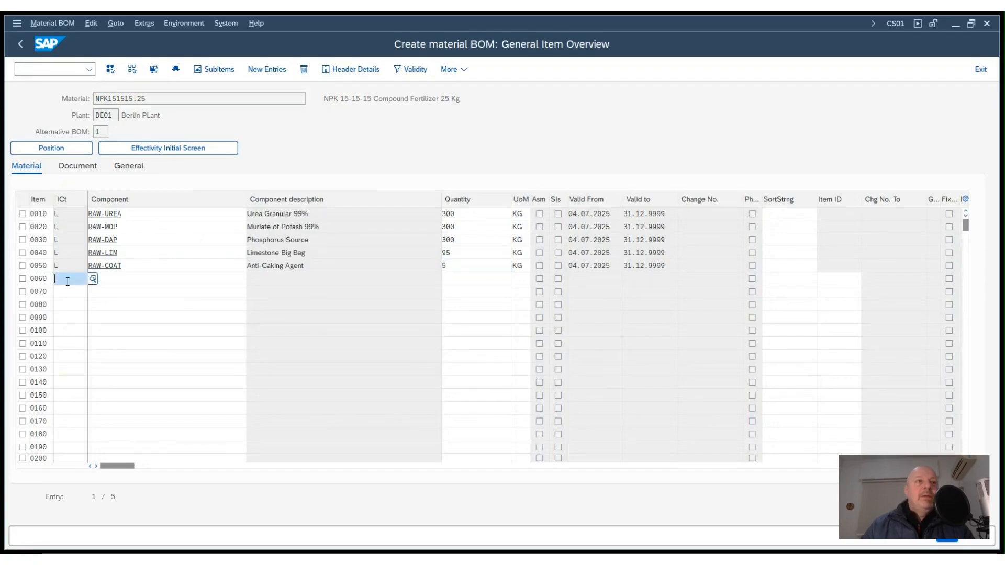
text(L)
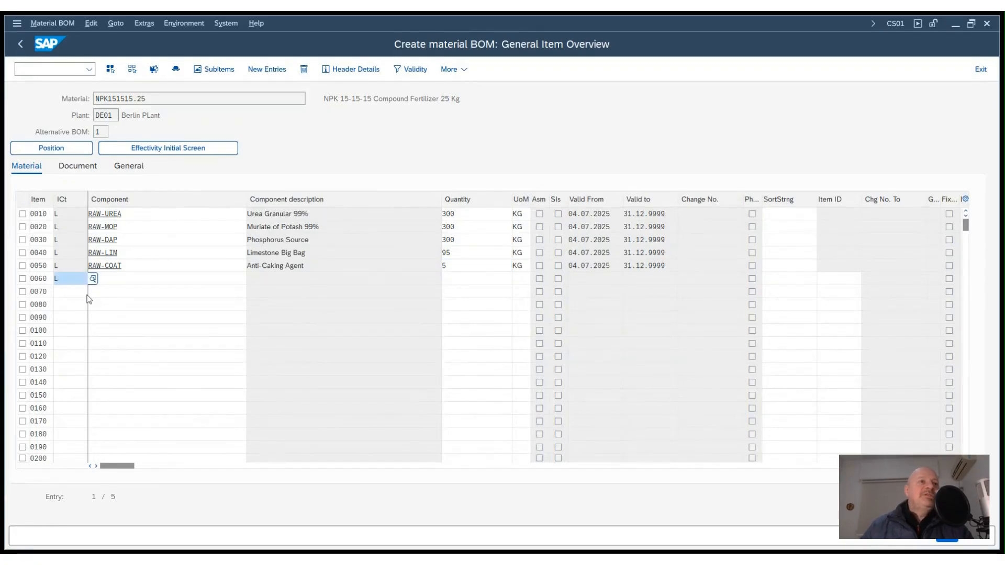
click(126, 277)
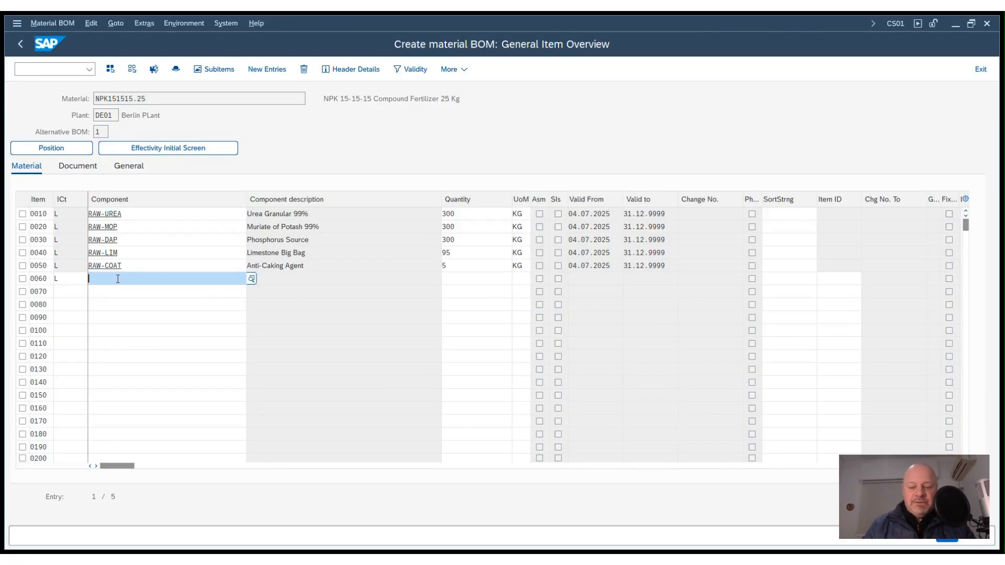
key(alt+Tab)
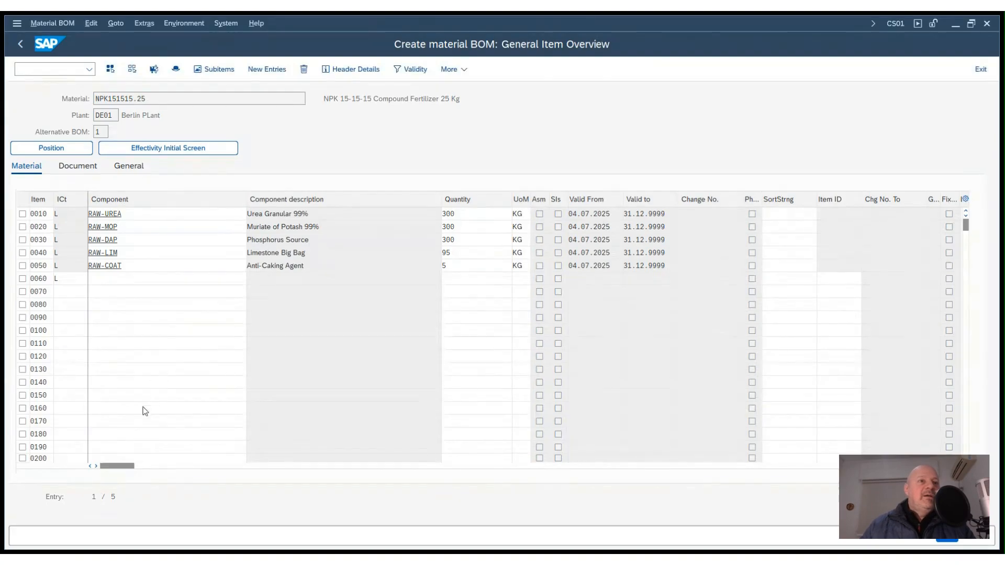
text(PACK-BAG)
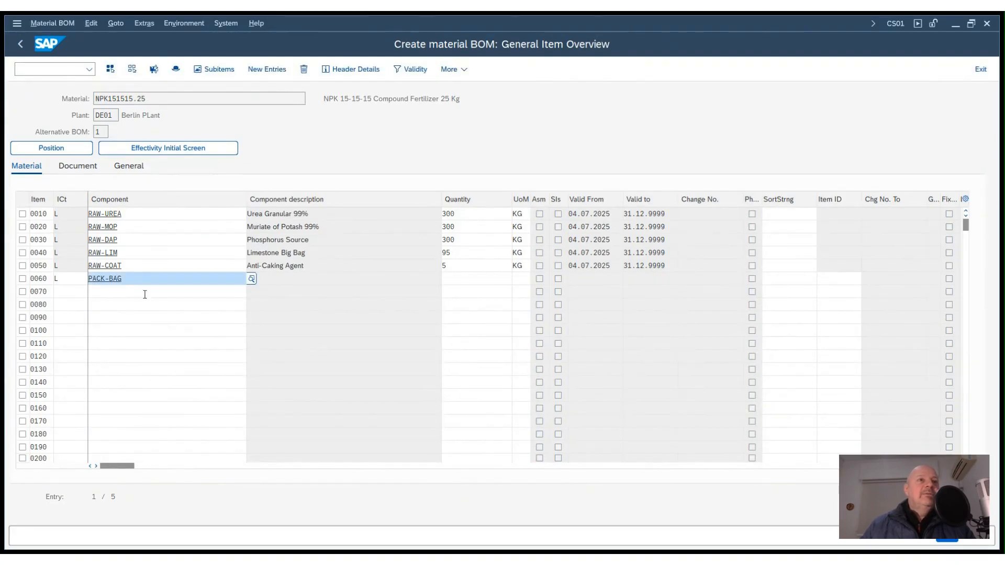
Step: Set the quantity of the PACK-BAG component to 200, leave its unit blank, and confirm the line
click(480, 279)
text(200)
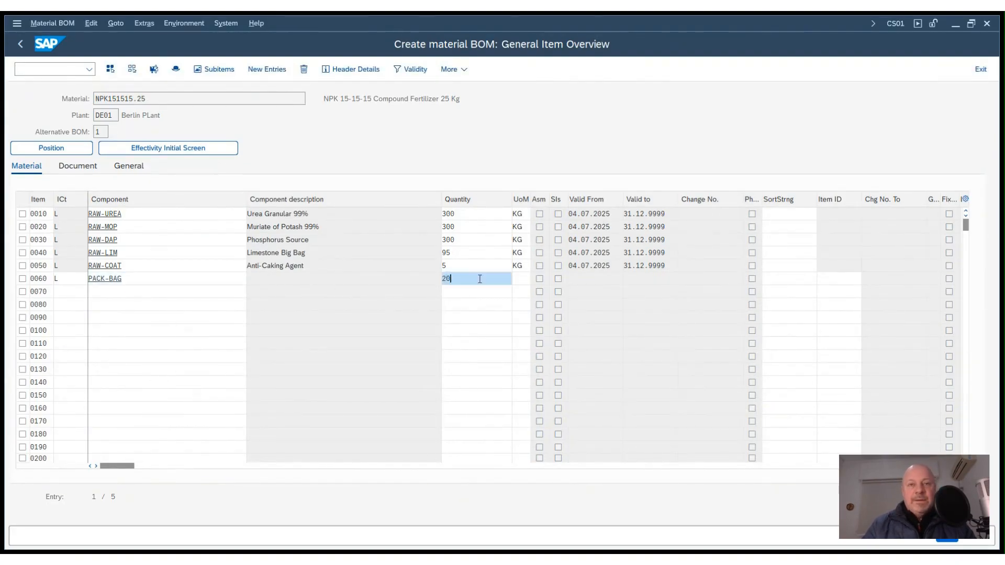
click(524, 278)
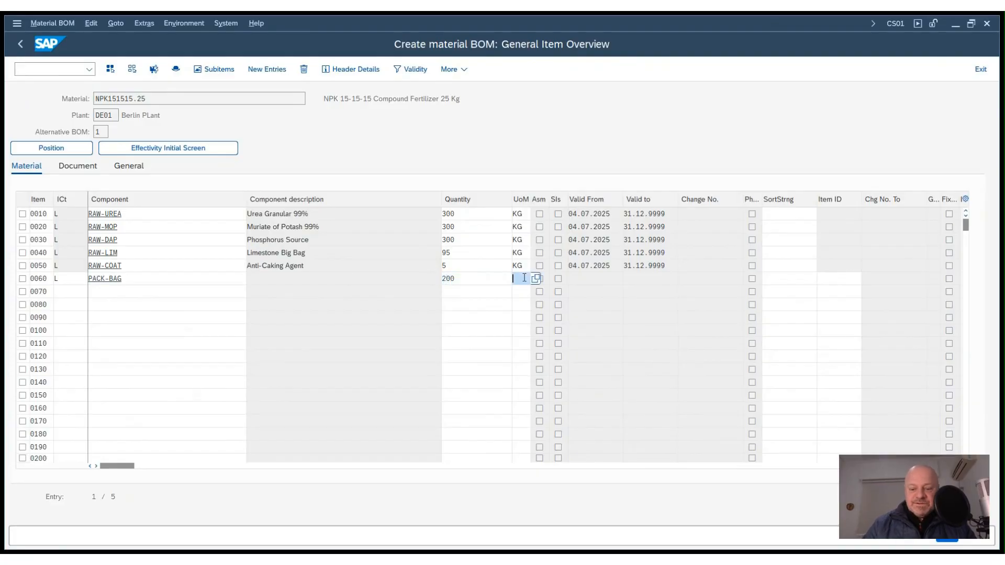
text(Kg)
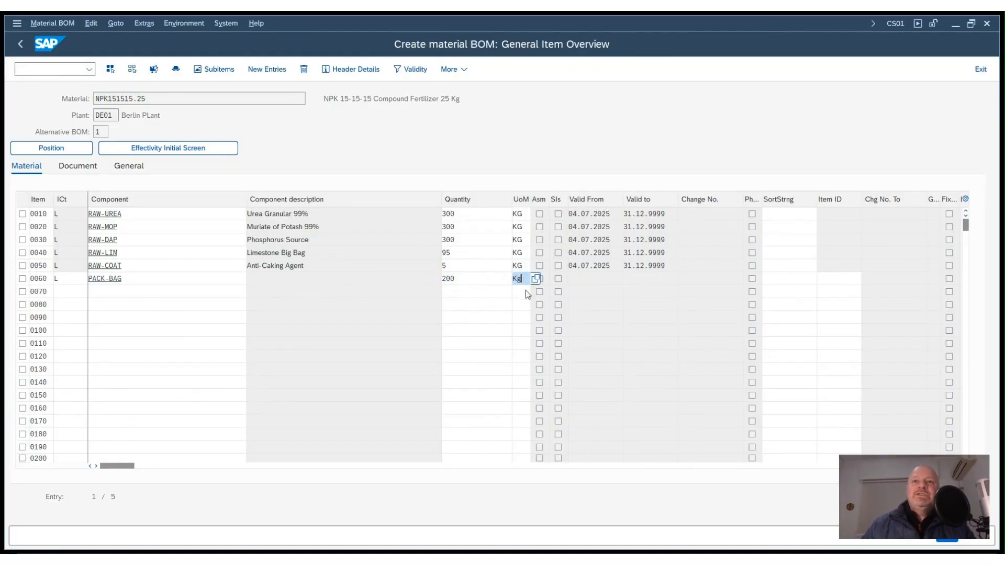
key(BackSpace)
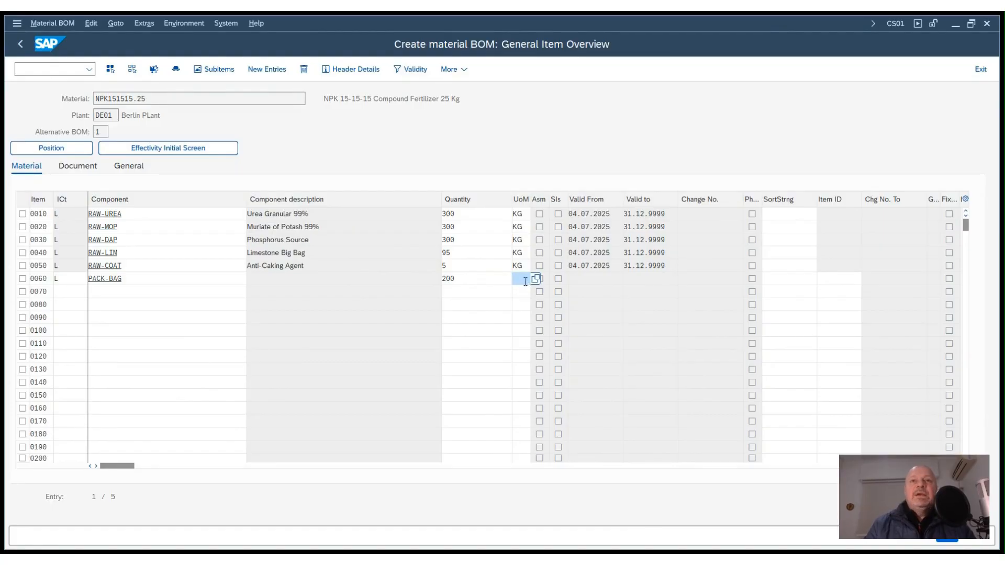
key(Return)
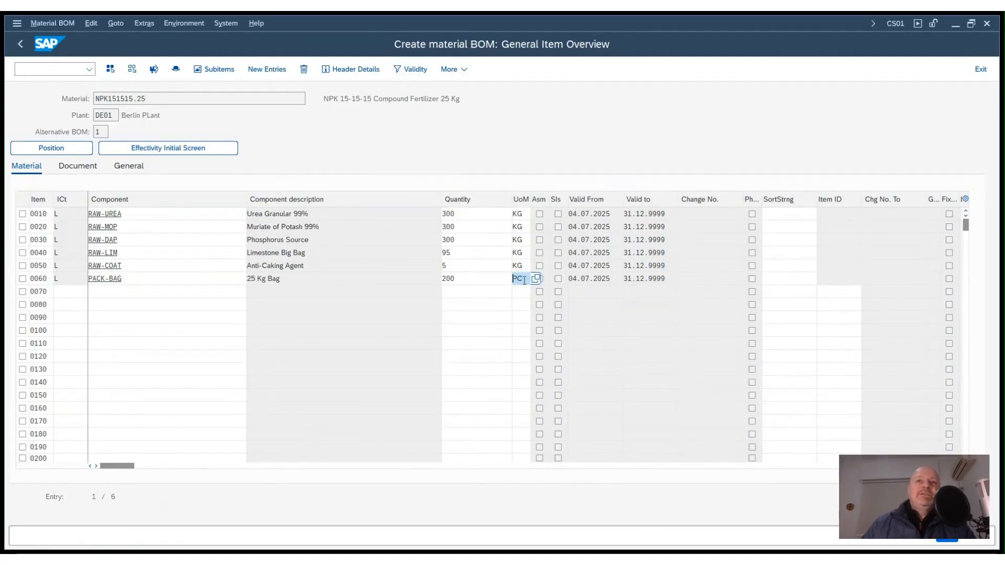
Step: Add item 0070 with category L and component PACK-LBL
click(74, 292)
key(Return)
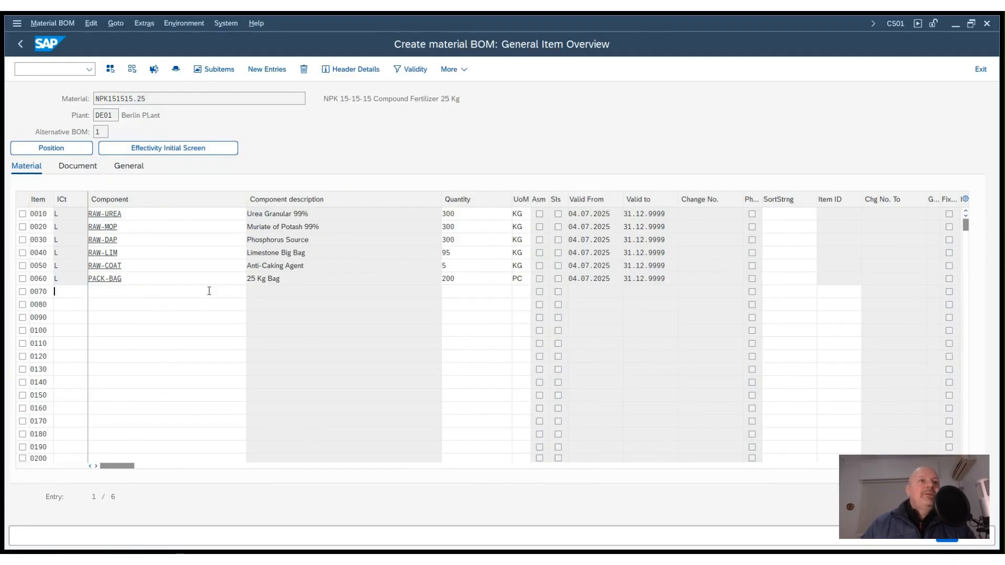
text(l)
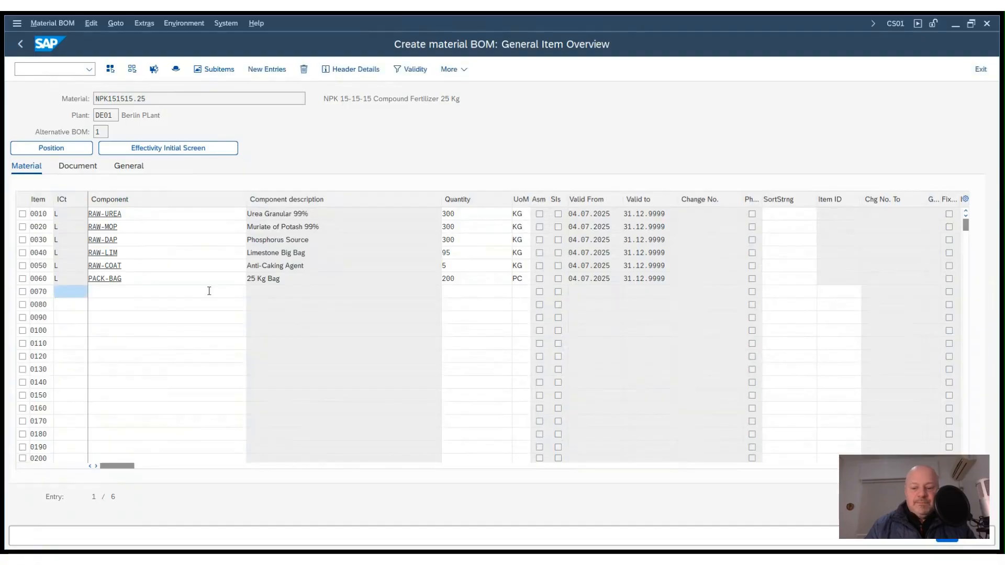
text(l)
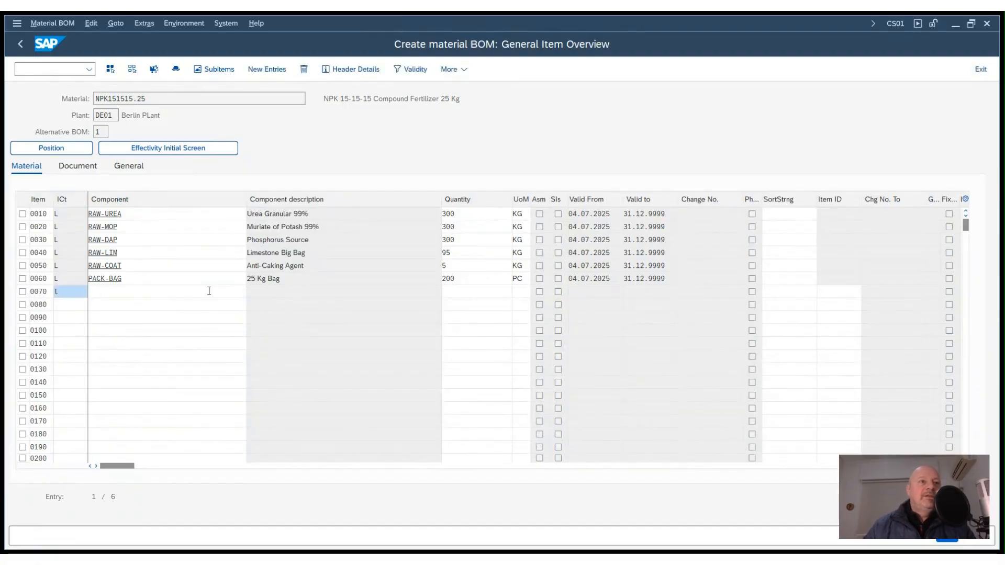
click(209, 291)
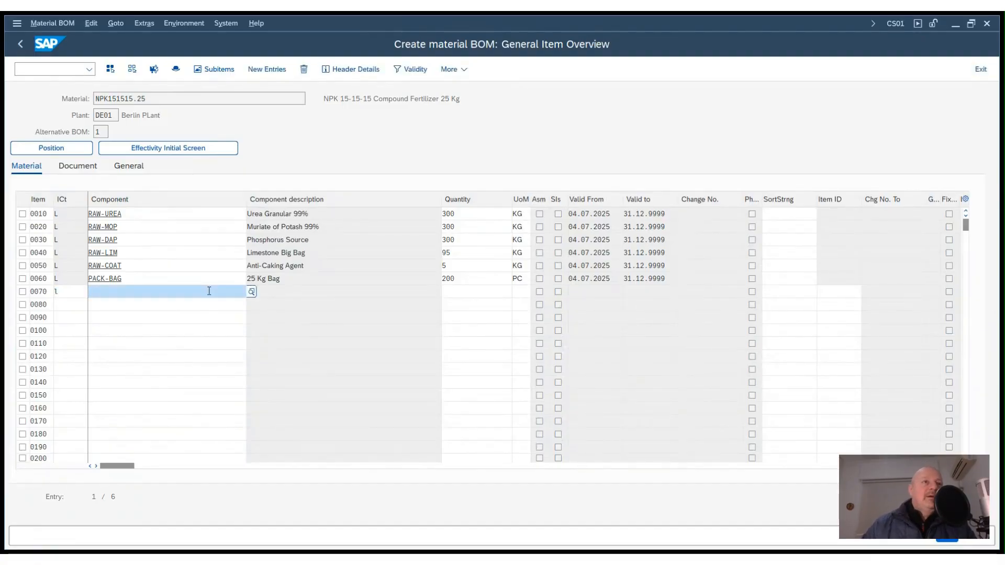
key(Return)
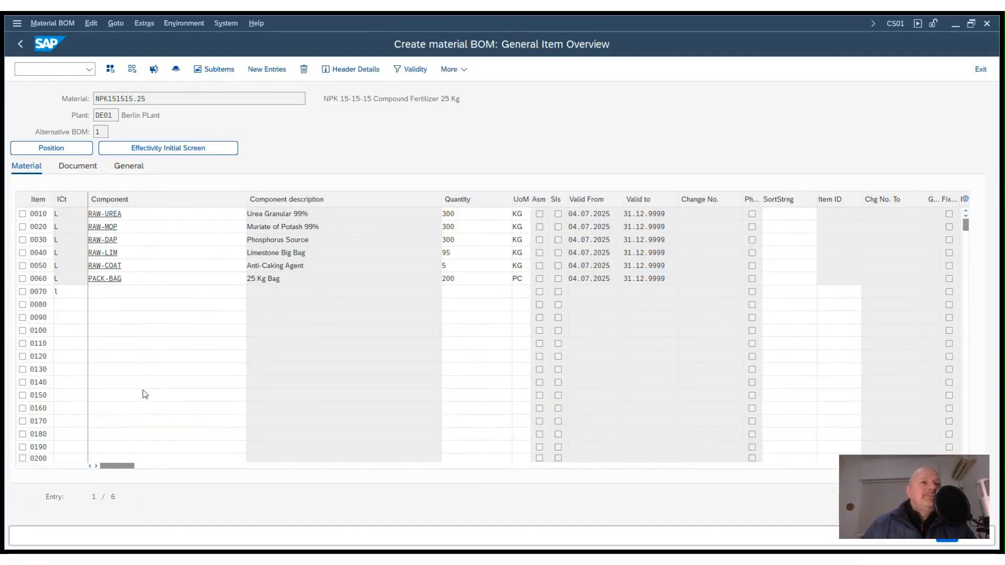
double_click(142, 408)
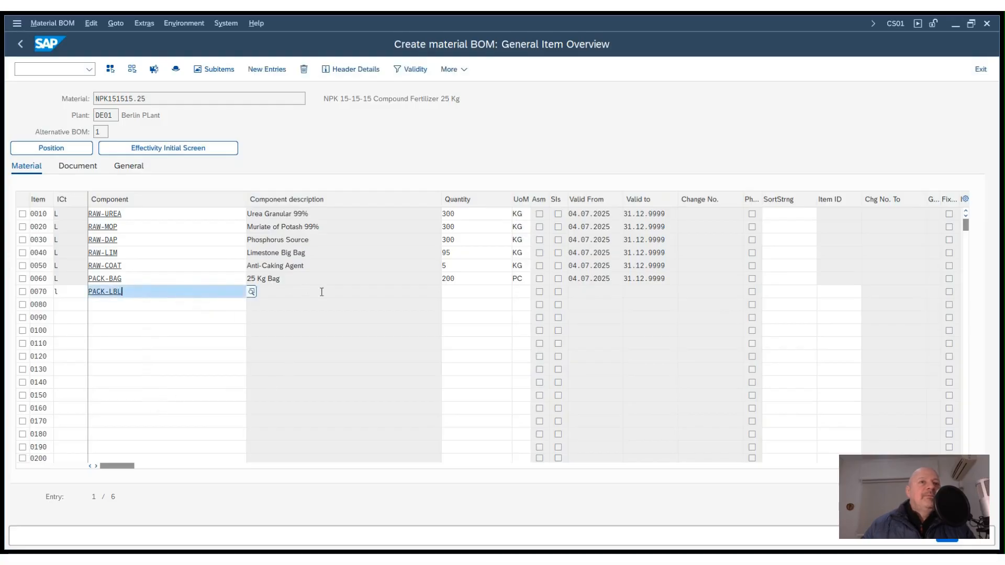
Step: Set the quantity of the PACK-LBL component to 200 with unit PC, and confirm the line
click(458, 293)
text(20)
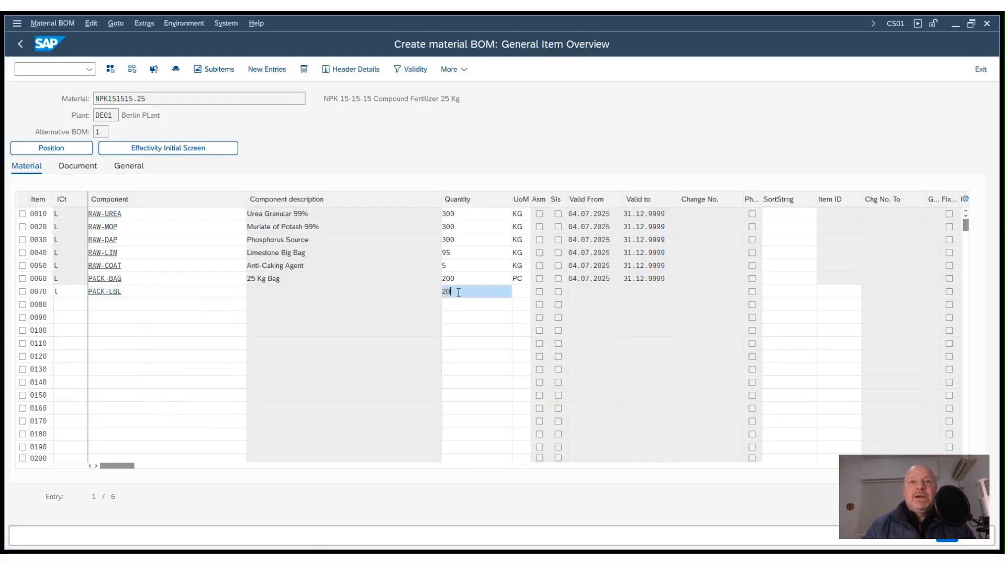
text(0)
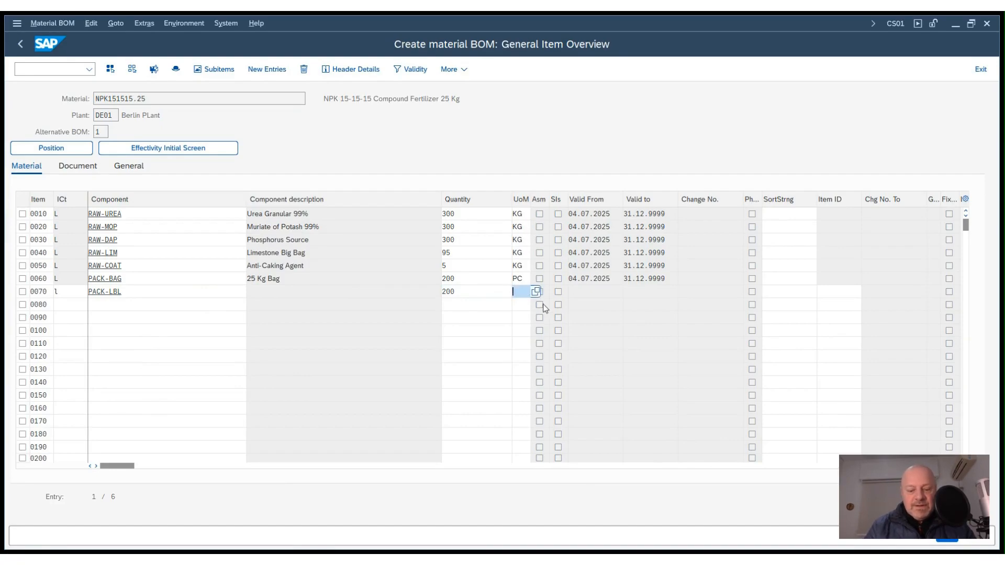
text(pc)
key(Return)
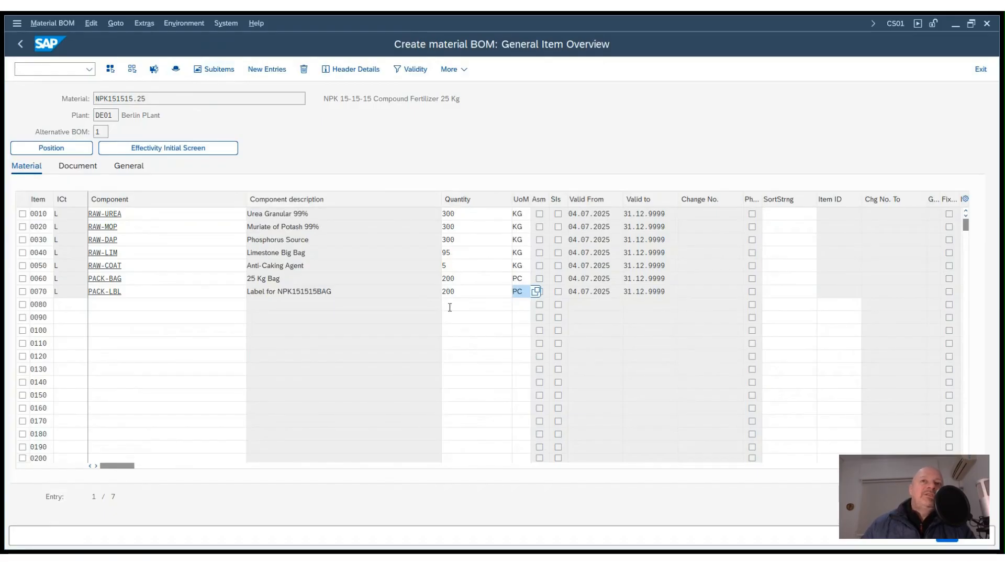
Step: Set the base quantity in the BOM header to 200 and check it against the component quantities in the item overview
click(176, 69)
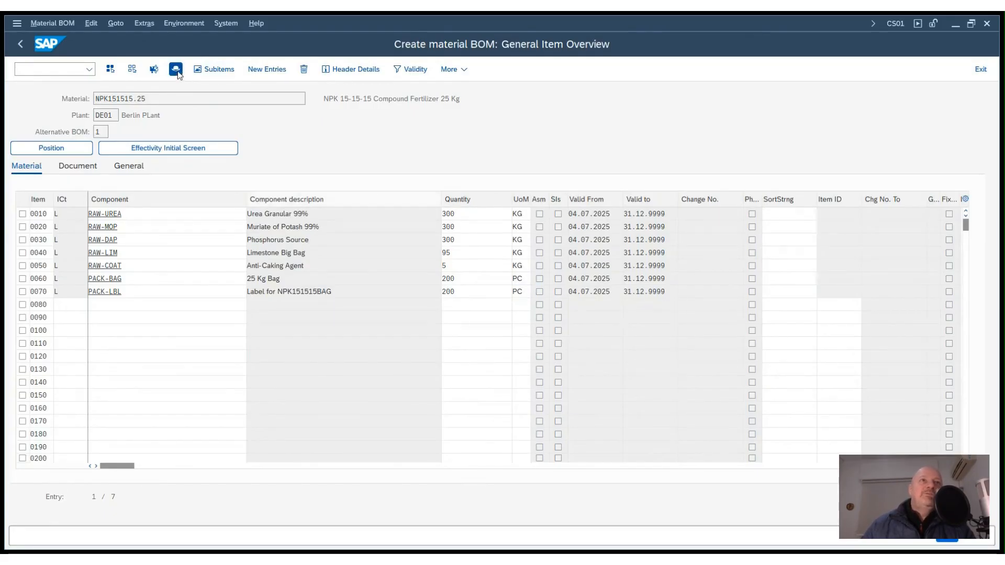
double_click(142, 348)
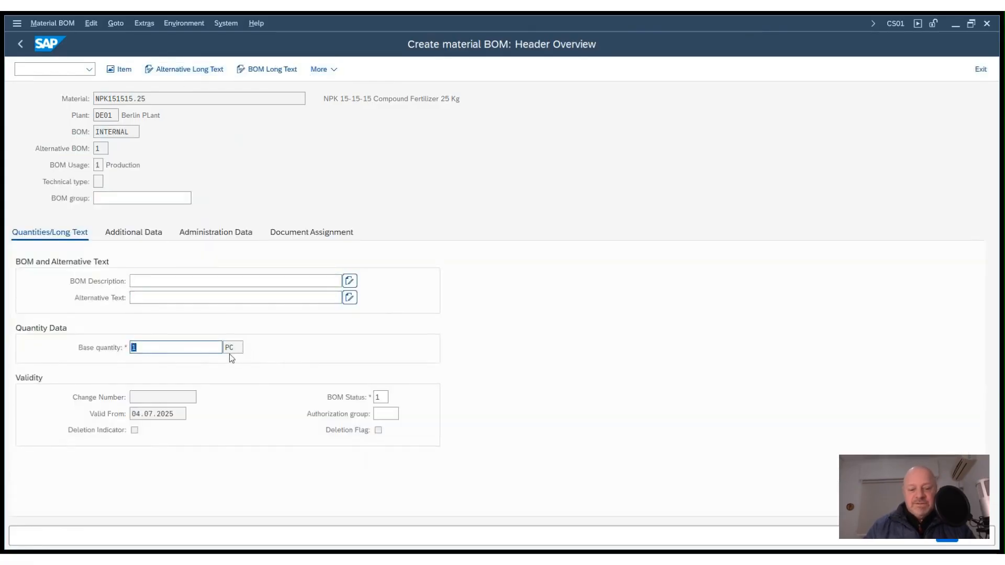
text(200)
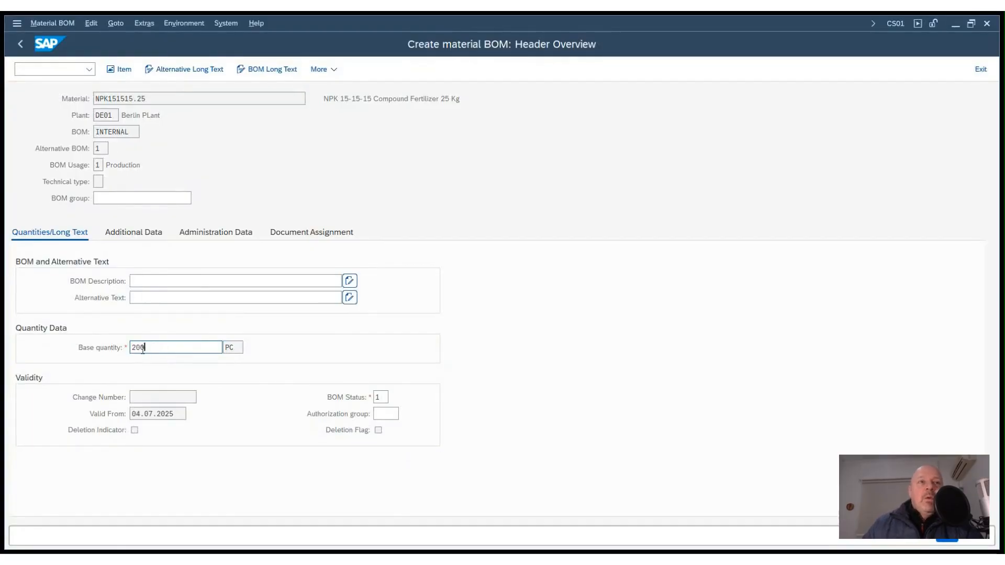
drag(146, 350, 96, 351)
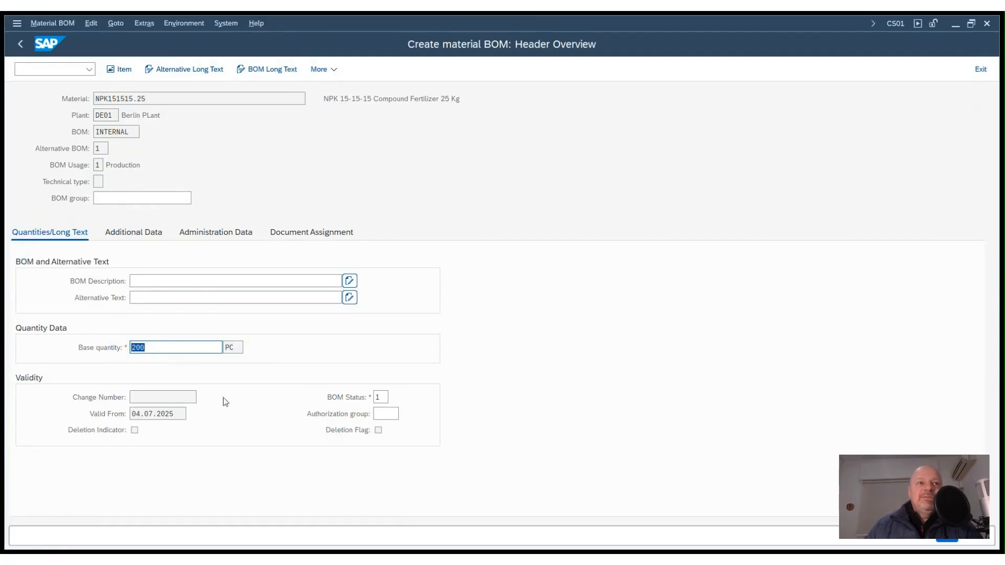
click(120, 69)
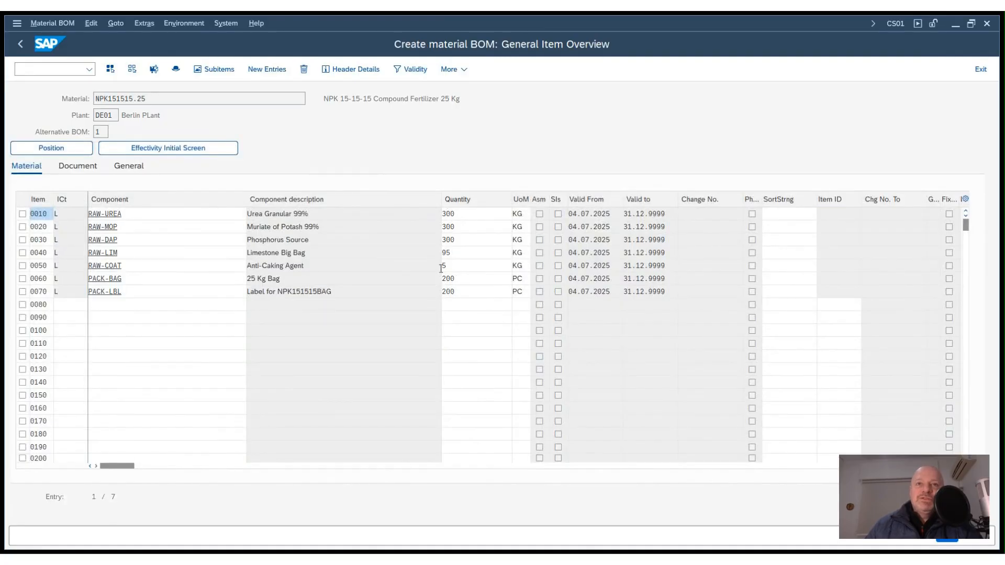
click(175, 69)
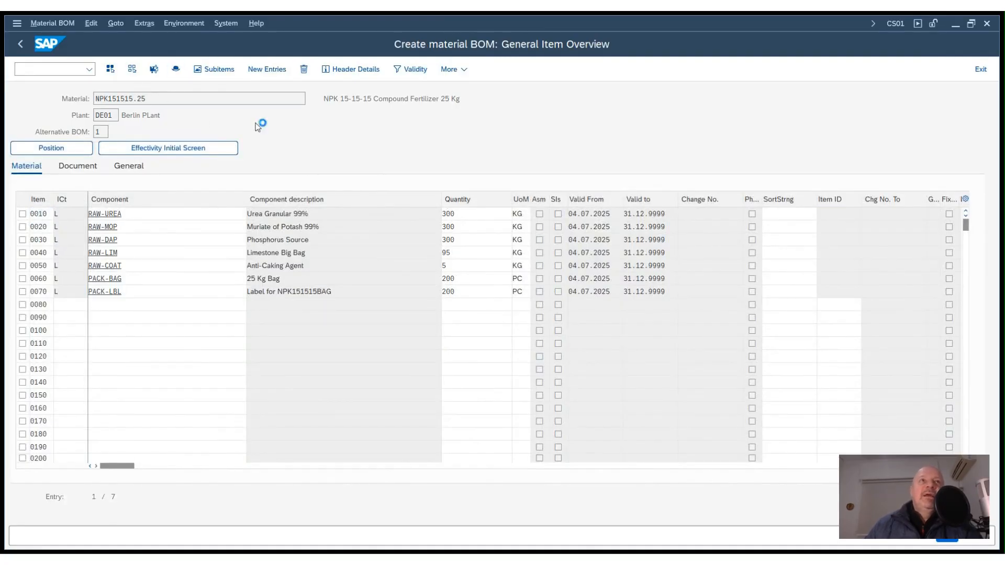
Step: Select BOM status 01 from the possible values in the BOM header, leave the BOM group blank, and save the BOM
click(384, 397)
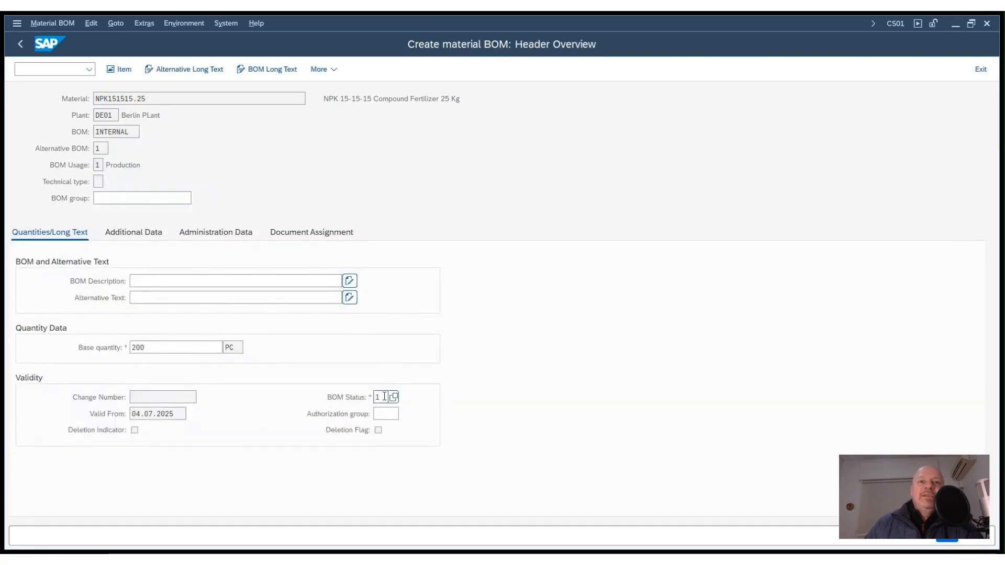
click(395, 398)
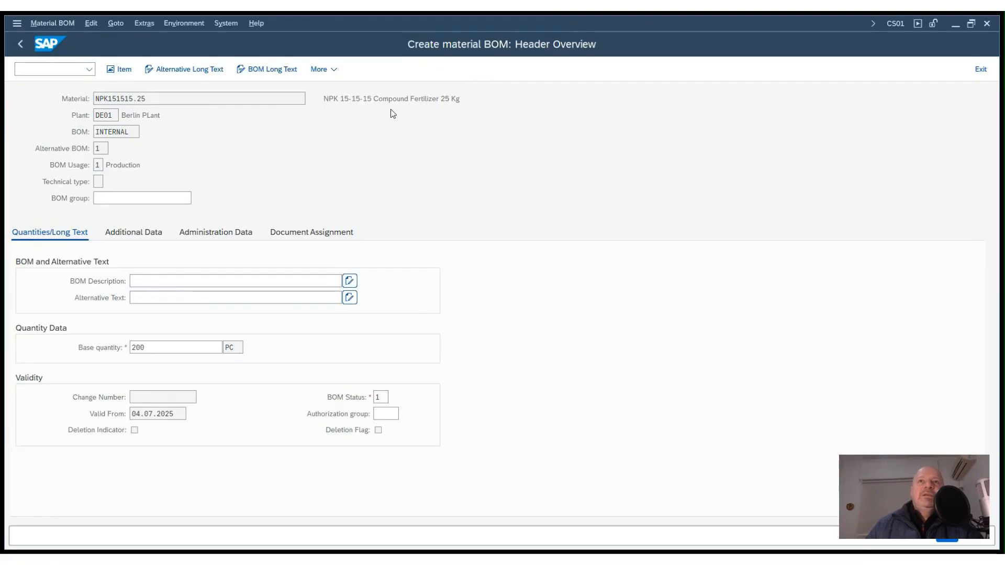
key(Return)
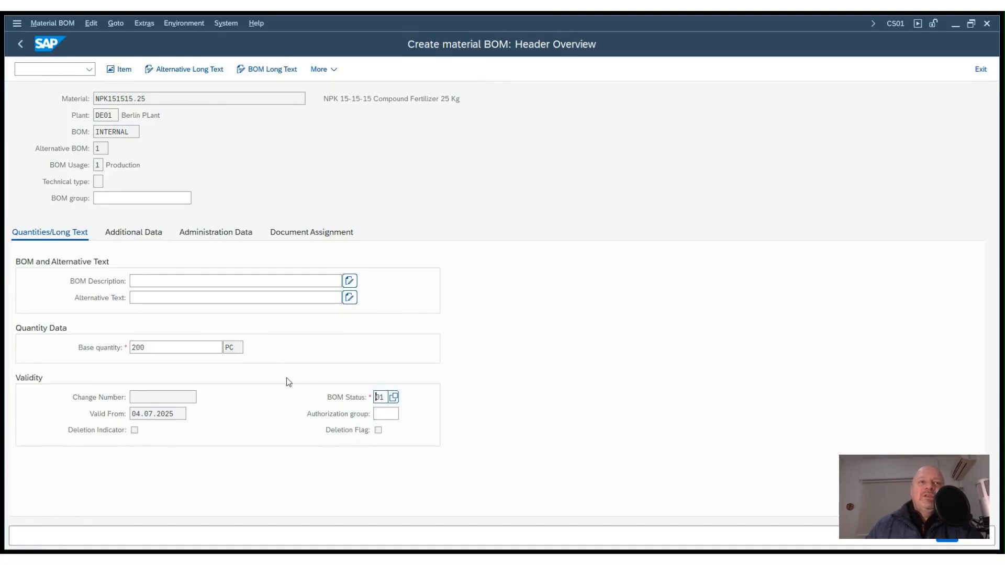
click(163, 197)
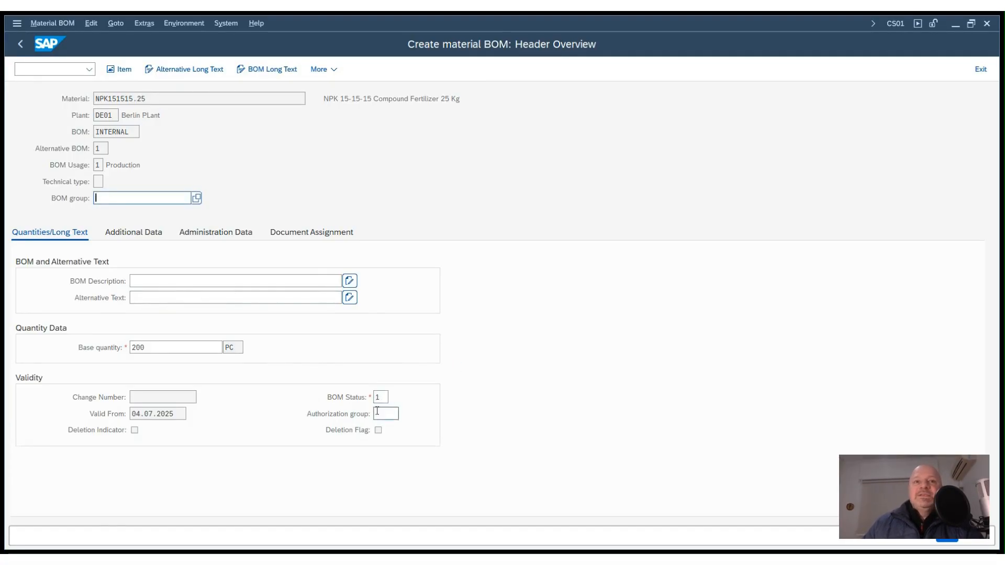
click(946, 545)
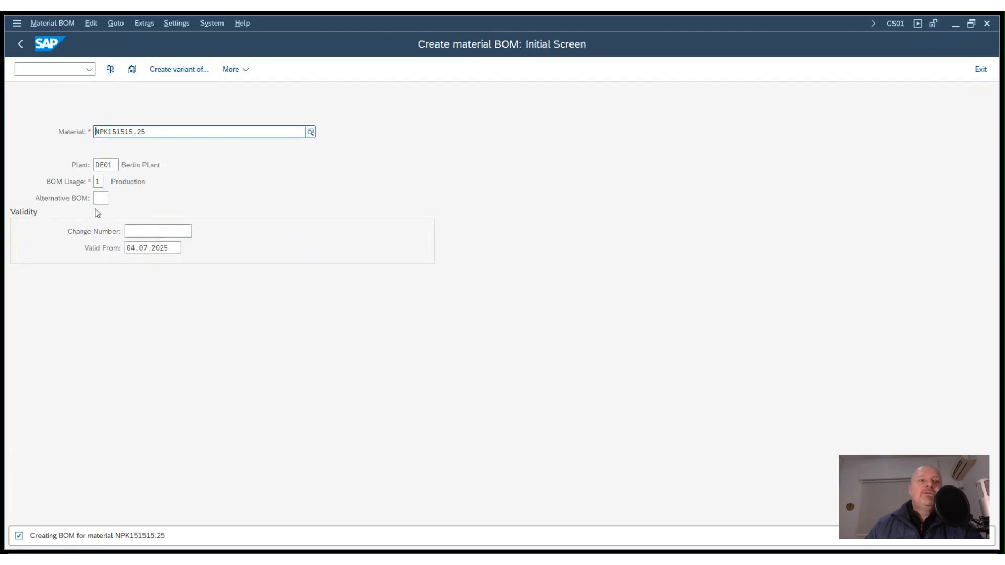
Step: Display the saved BOM for material NPK151515.25 in plant DE01 with usage 1 and examine its material number and component items
click(43, 25)
click(71, 86)
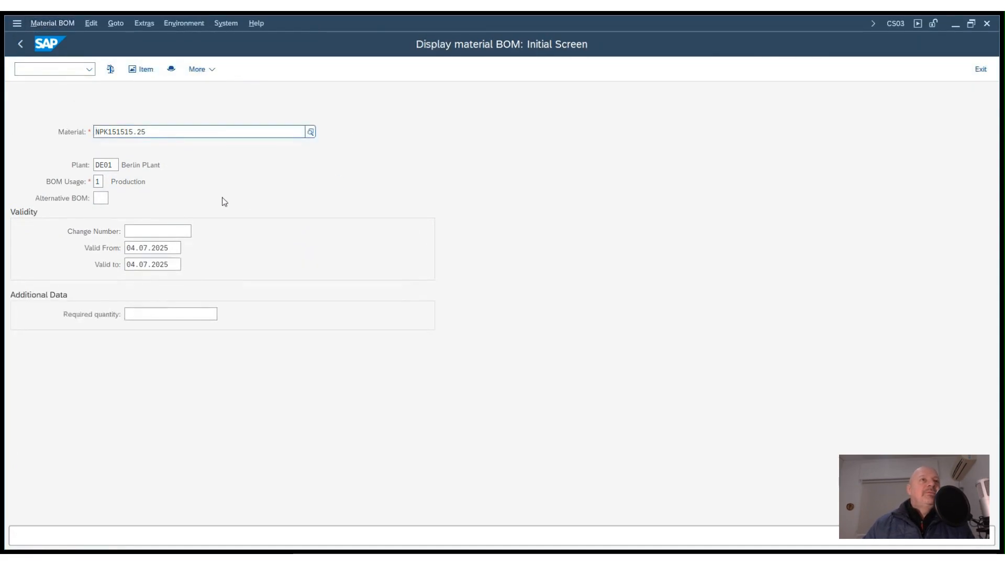
key(Return)
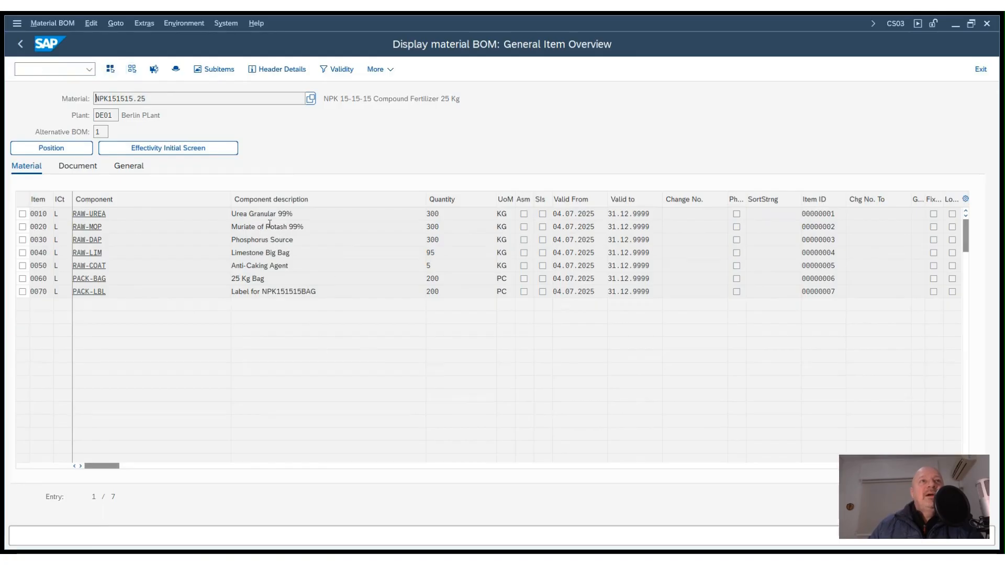
drag(153, 99, 46, 93)
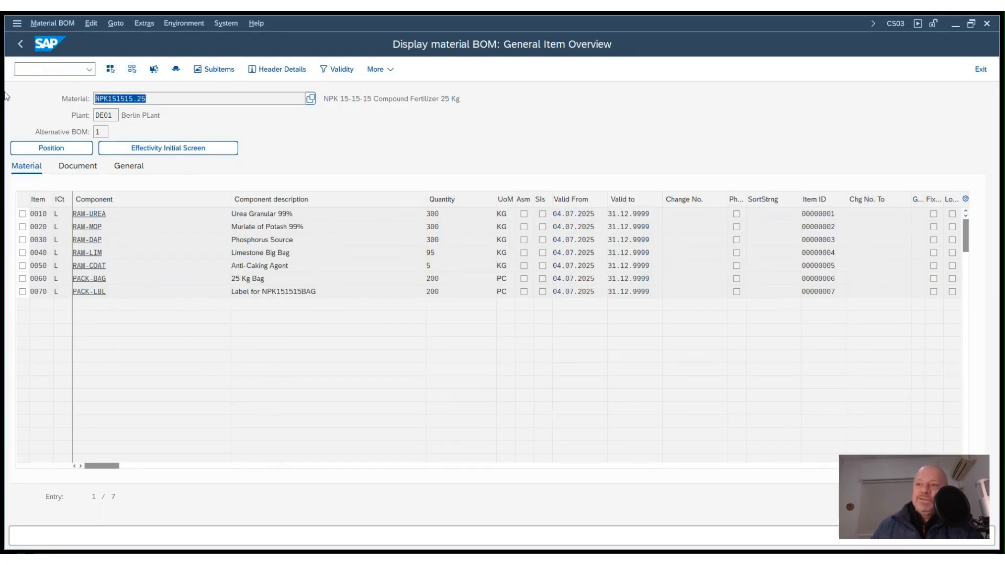